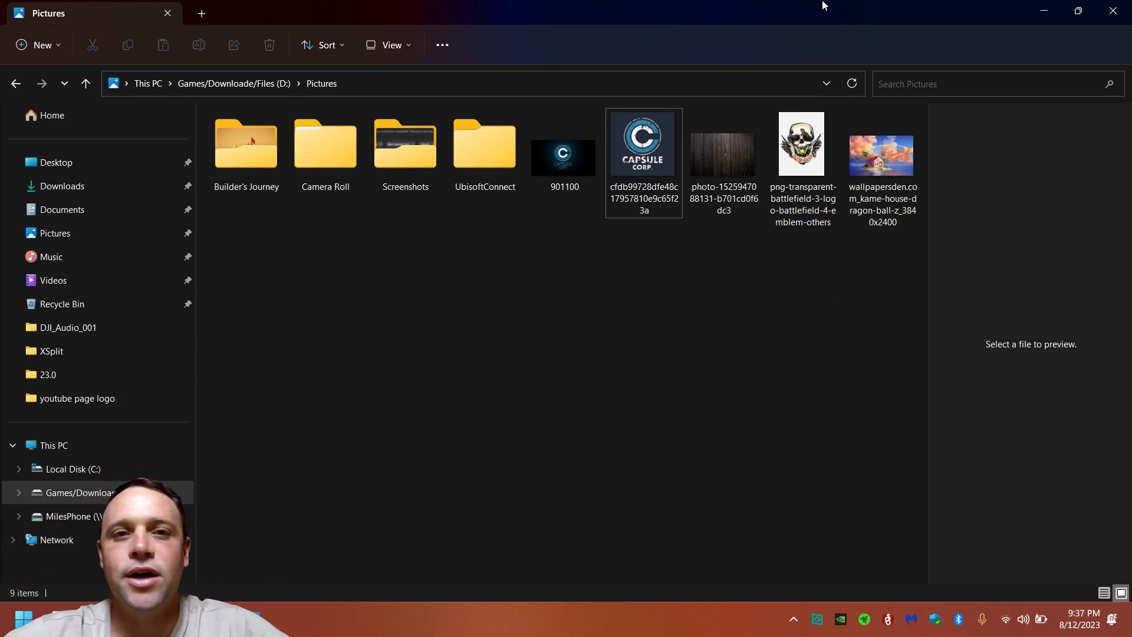
Step: Restore and re-maximize Explorer, then add a new folder named 'test' in Pictures
{"action": "key", "text": "super+Down"}
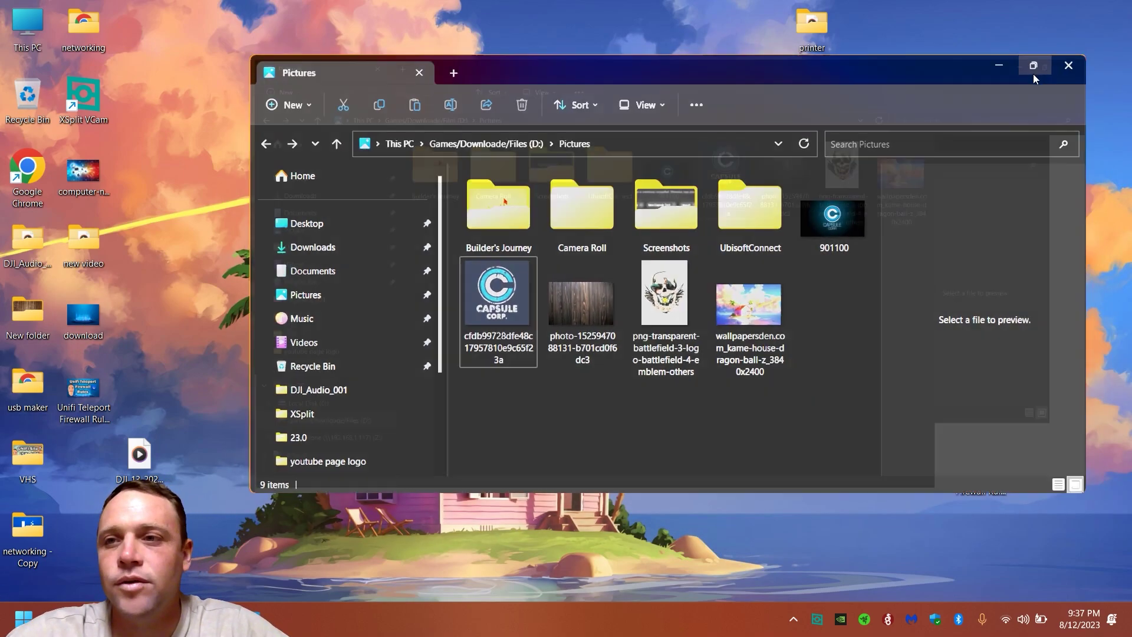
{"action": "left_click", "coordinate": [1032, 69]}
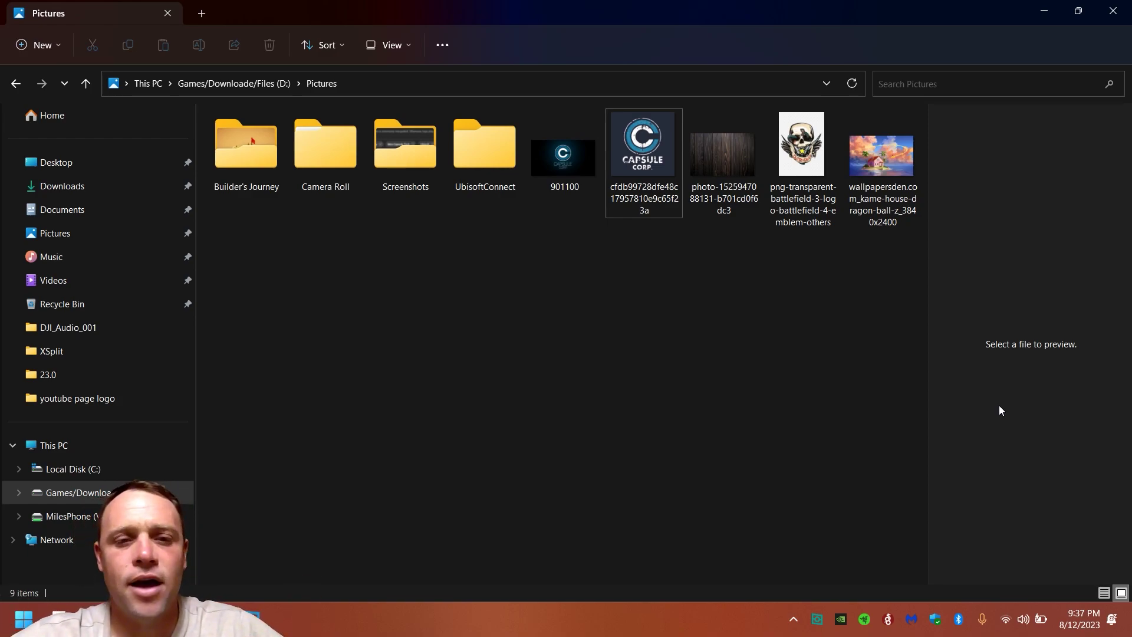
{"action": "right_click", "coordinate": [449, 288]}
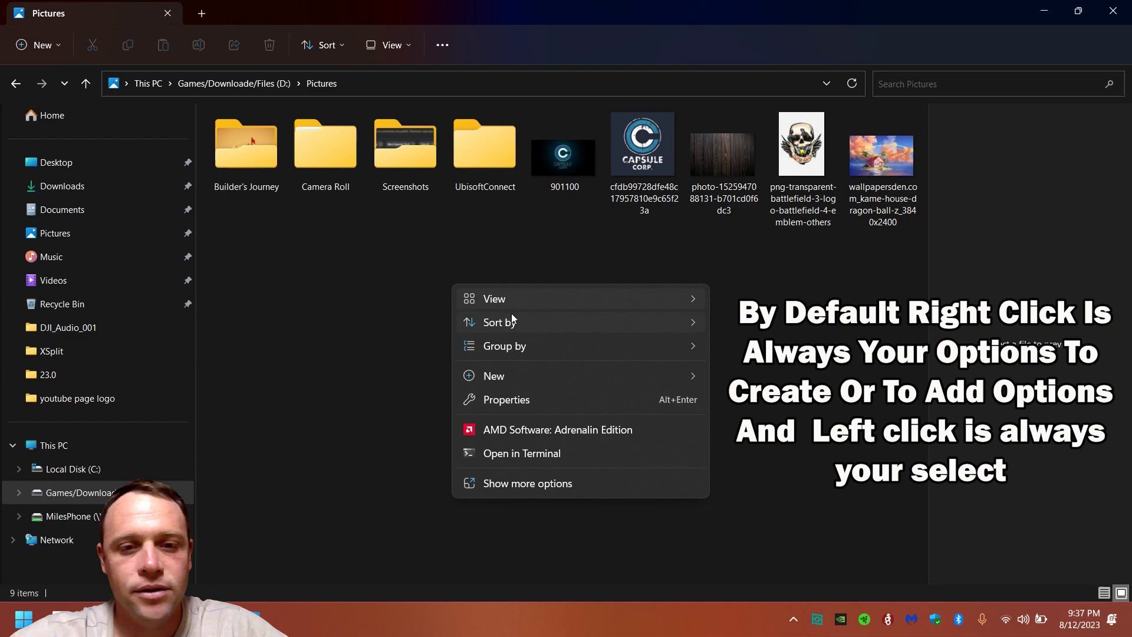
{"action": "mouse_move", "coordinate": [550, 376]}
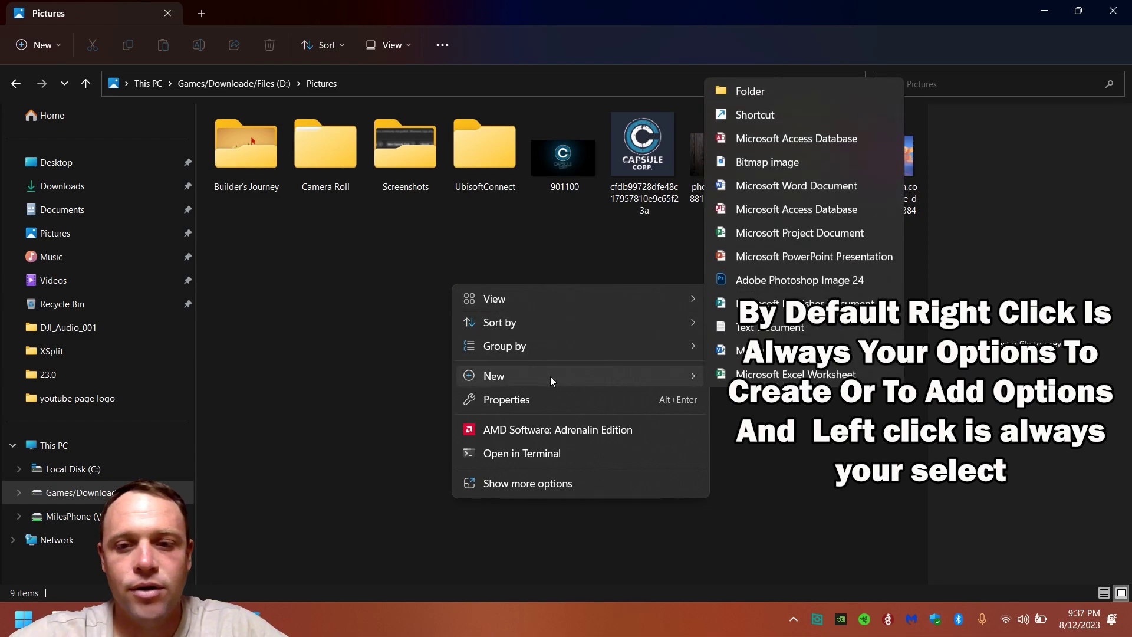
{"action": "left_click", "coordinate": [756, 97]}
{"action": "type", "text": "test"}
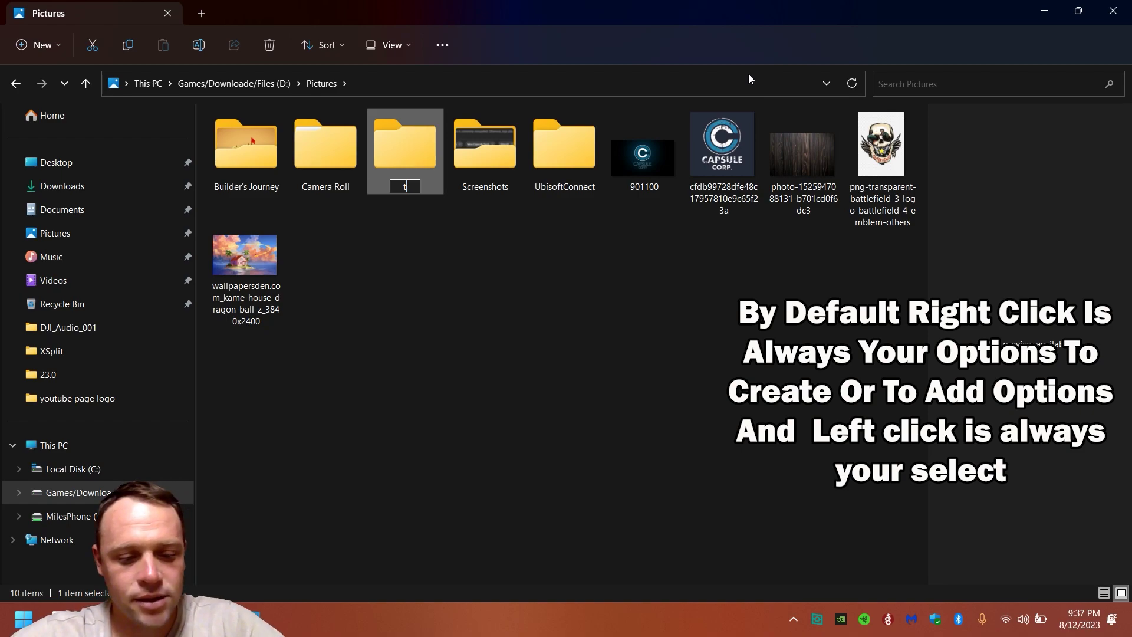
{"action": "left_click", "coordinate": [486, 367]}
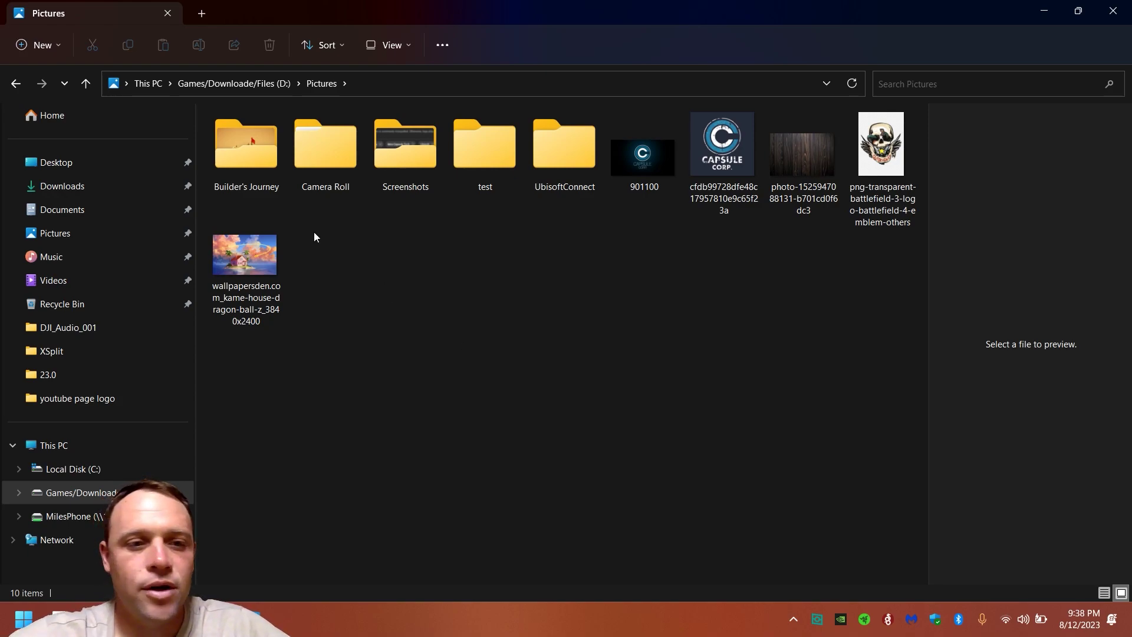
Step: Move the wallpapersden image into the test folder, then practise box-selecting the image files
{"action": "left_click_drag", "start_coordinate": [246, 266], "coordinate": [489, 175]}
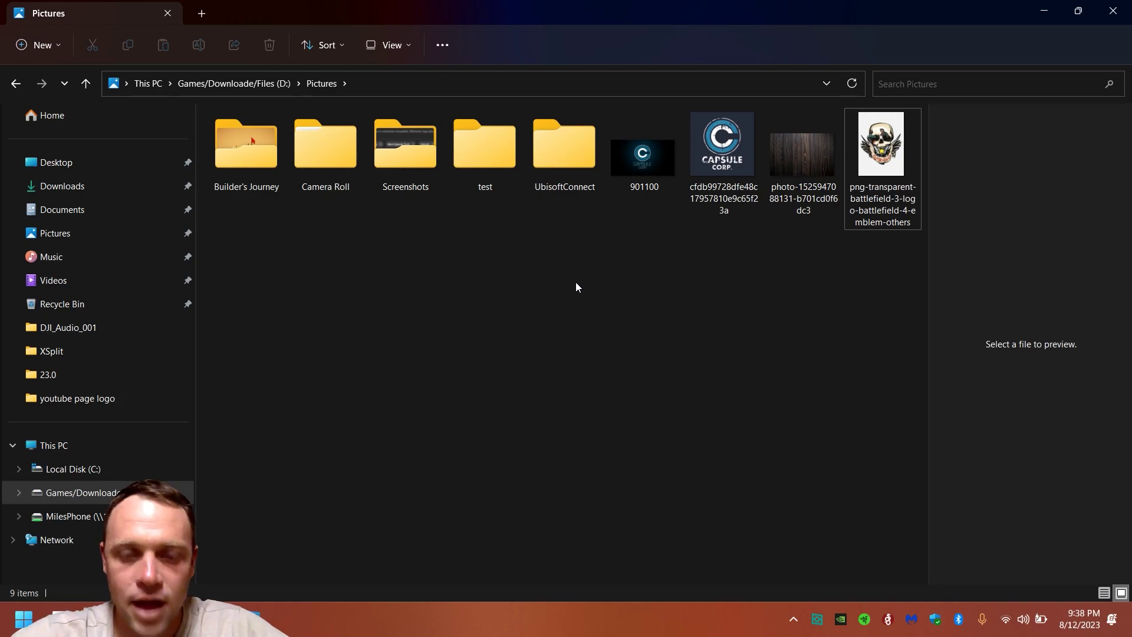
{"action": "left_click_drag", "start_coordinate": [576, 283], "coordinate": [794, 189]}
{"action": "left_click", "coordinate": [736, 299]}
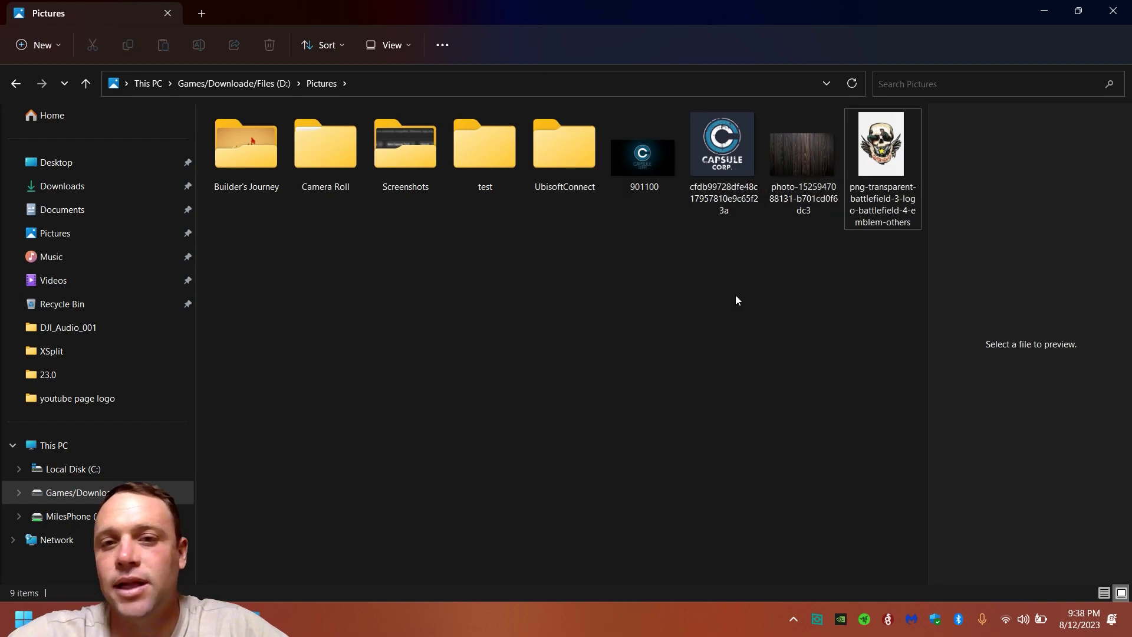
{"action": "left_click_drag", "start_coordinate": [534, 236], "coordinate": [876, 134]}
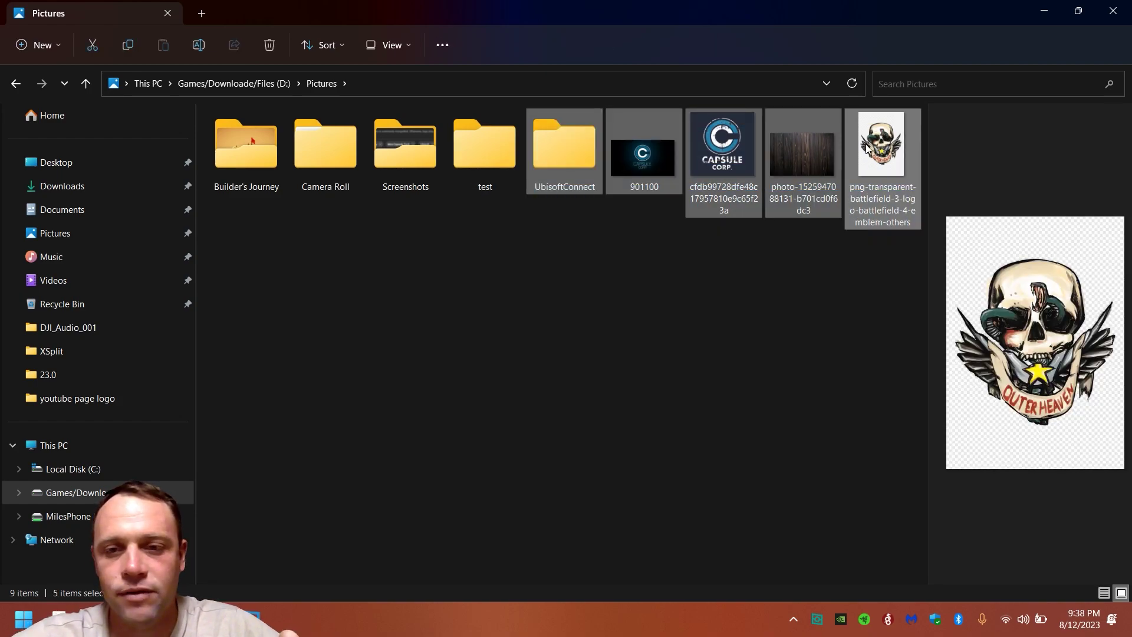
{"action": "left_click_drag", "start_coordinate": [545, 311], "coordinate": [977, 126]}
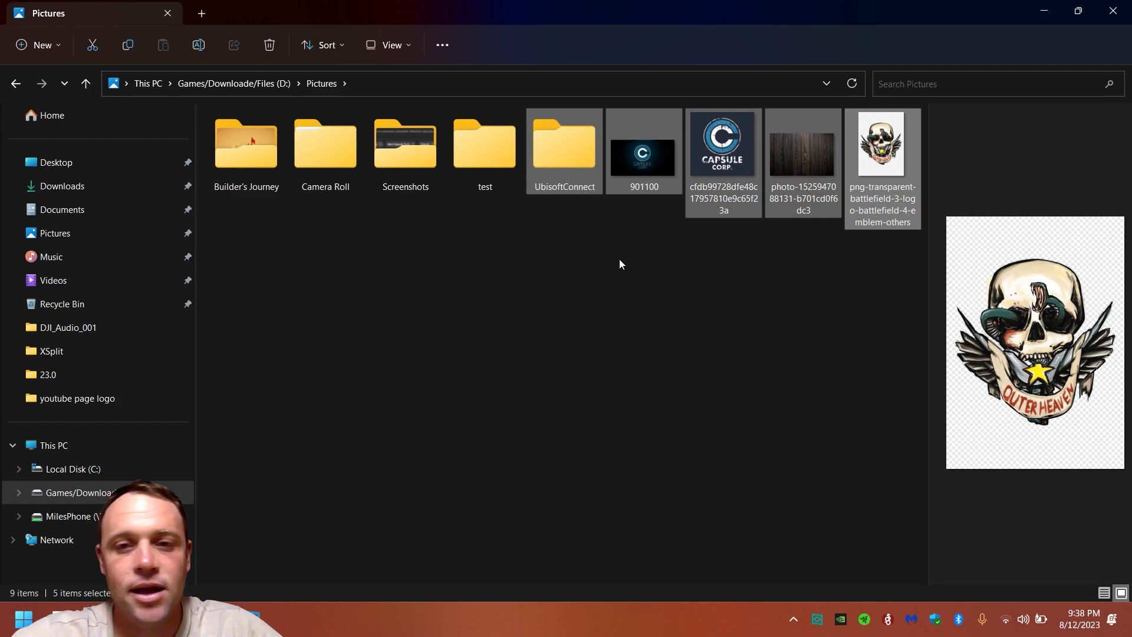
{"action": "left_click", "coordinate": [564, 295]}
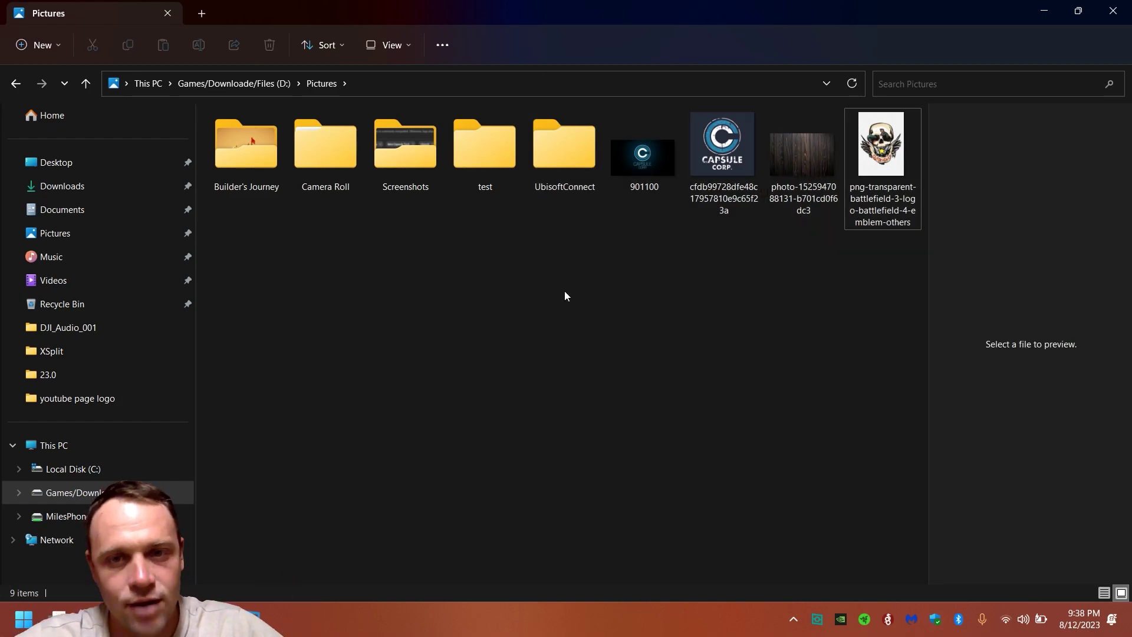
{"action": "left_click_drag", "start_coordinate": [574, 216], "coordinate": [910, 117]}
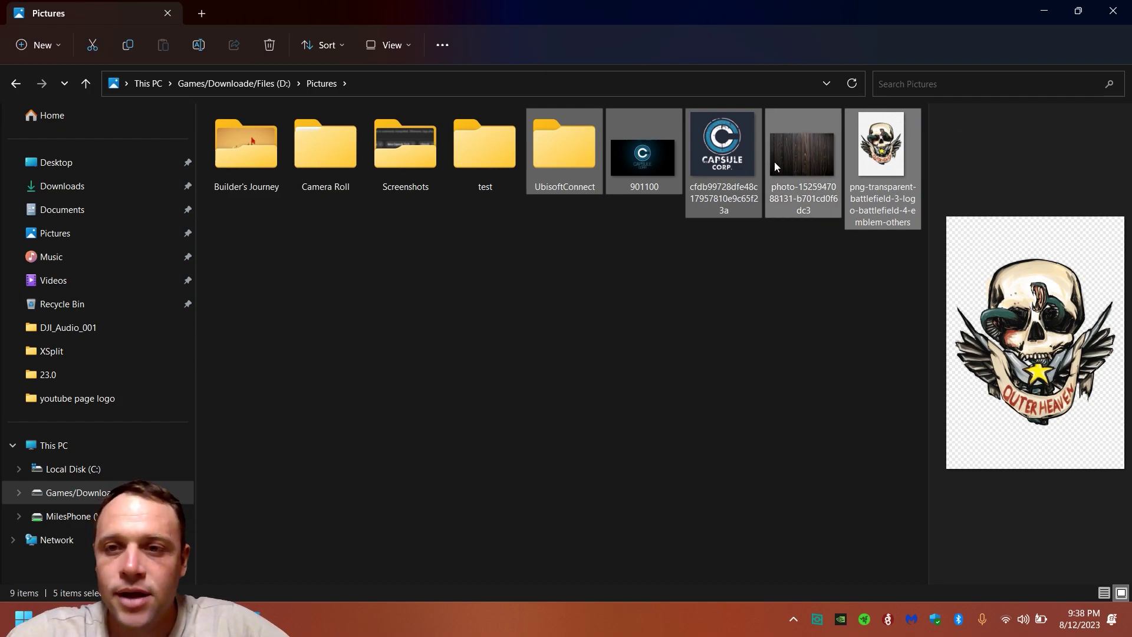
{"action": "left_click", "coordinate": [794, 168], "text": "ctrl"}
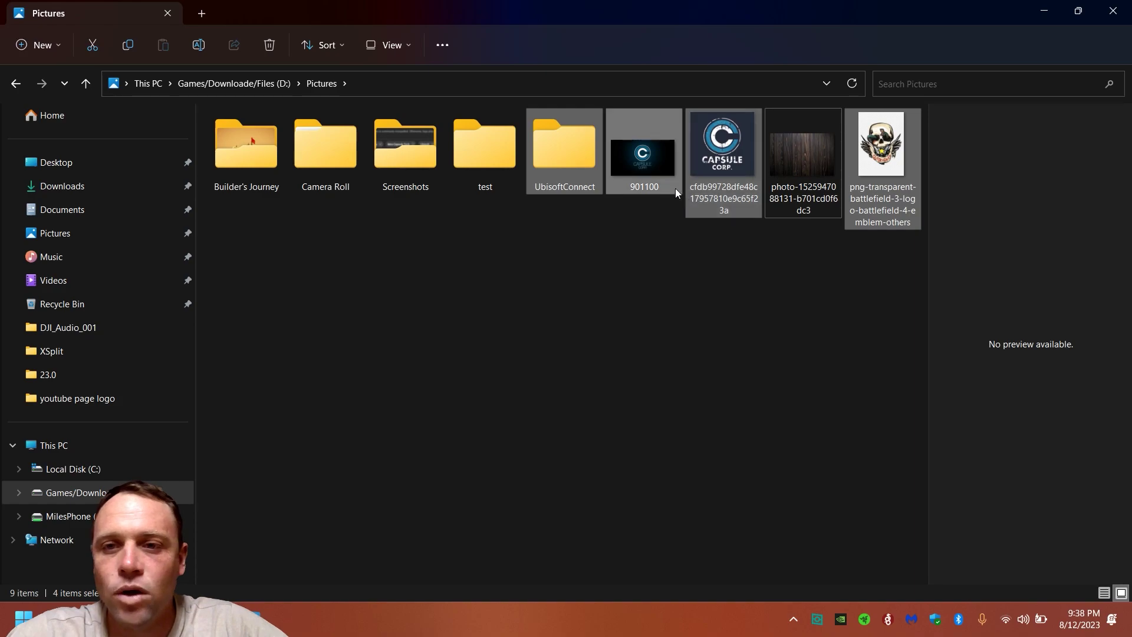
{"action": "left_click", "coordinate": [652, 173], "text": "ctrl"}
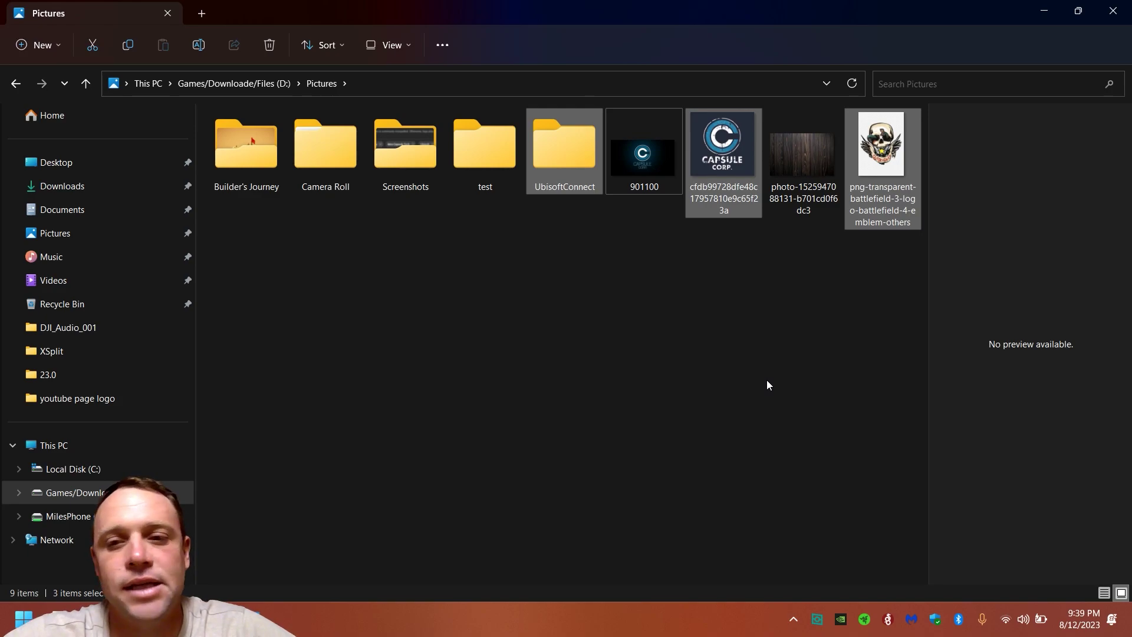
{"action": "left_click", "coordinate": [728, 278]}
{"action": "left_click_drag", "start_coordinate": [728, 279], "coordinate": [679, 260]}
{"action": "left_click_drag", "start_coordinate": [575, 203], "coordinate": [897, 142]}
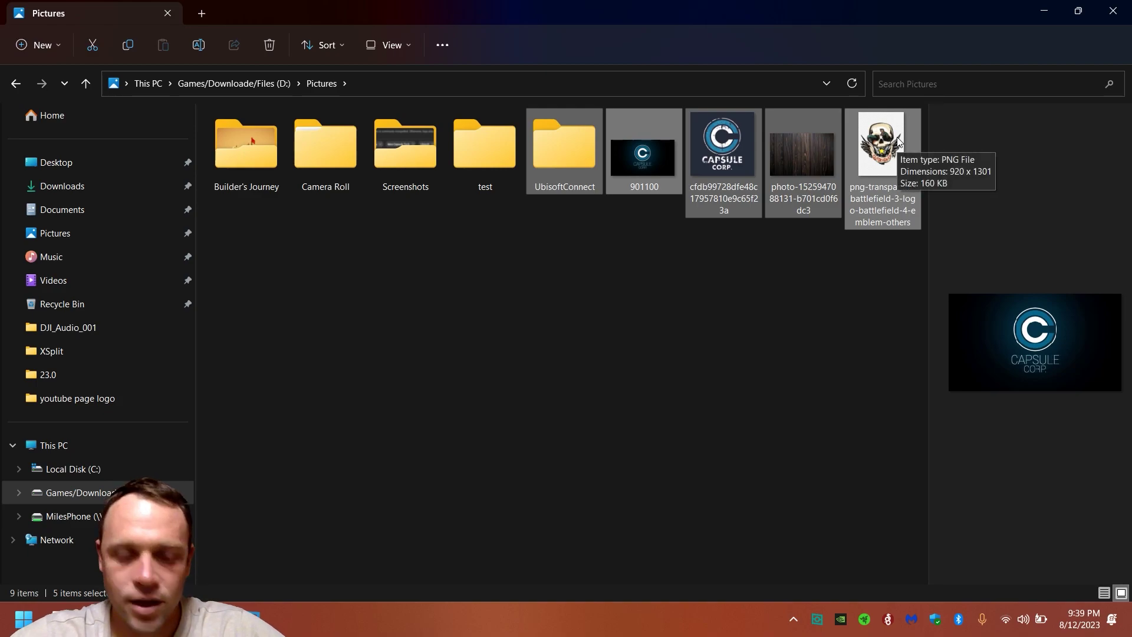
{"action": "left_click", "coordinate": [808, 151], "text": "ctrl"}
{"action": "left_click", "coordinate": [672, 167], "text": "ctrl"}
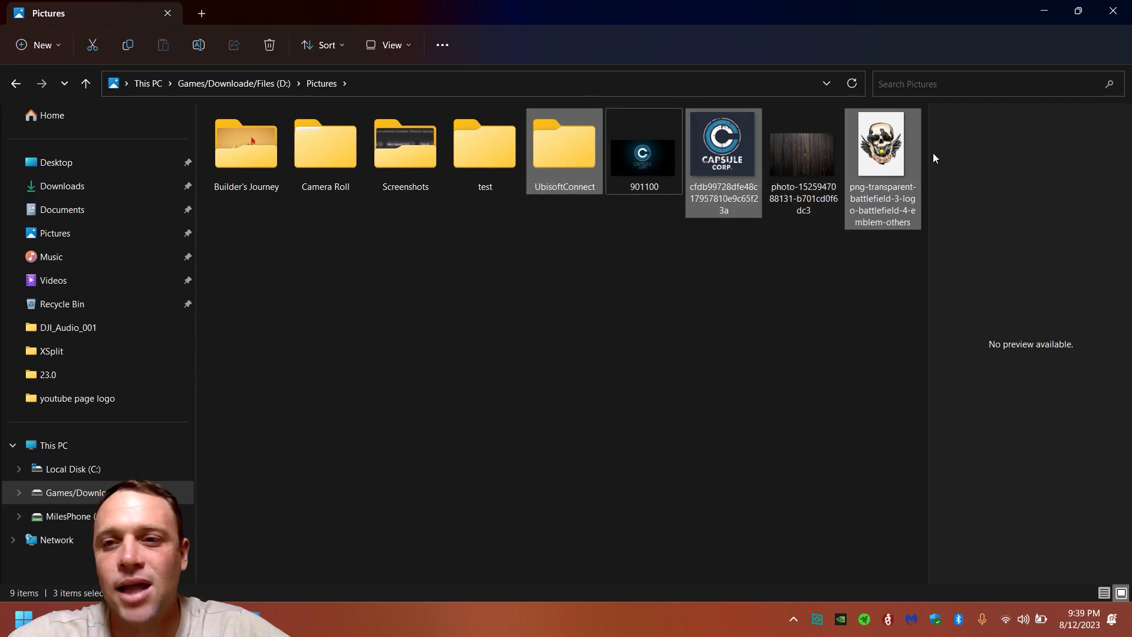
{"action": "mouse_move", "coordinate": [736, 168]}
{"action": "left_mouse_down"}
{"action": "mouse_move", "coordinate": [587, 203]}
{"action": "mouse_move", "coordinate": [512, 169]}
{"action": "mouse_move", "coordinate": [738, 179]}
{"action": "left_mouse_up"}
{"action": "left_click", "coordinate": [738, 179]}
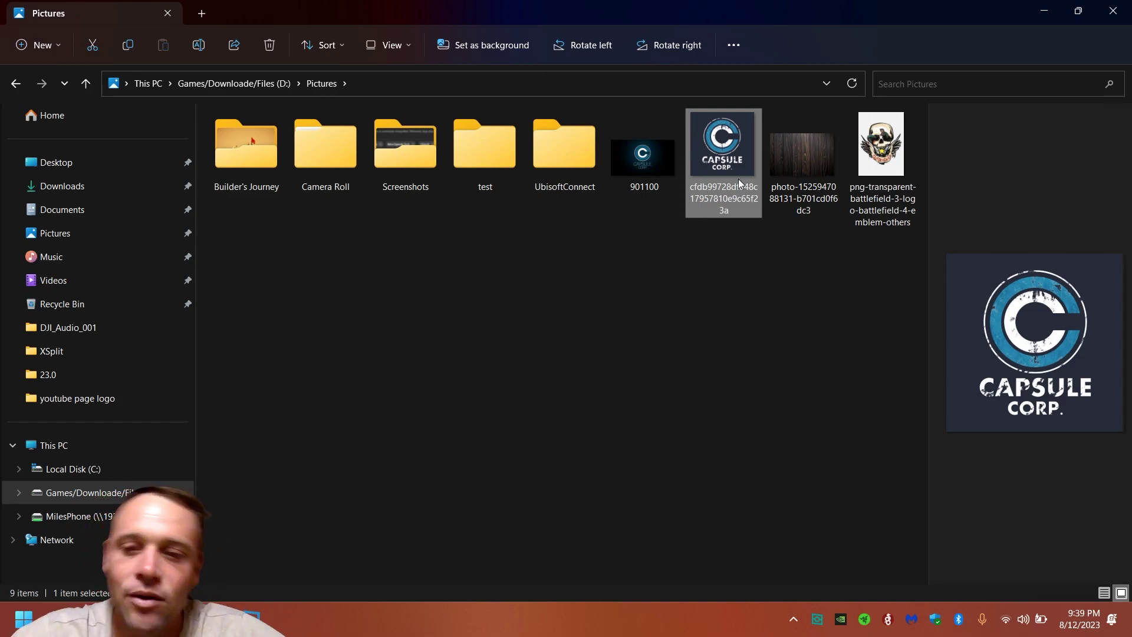
{"action": "left_click", "coordinate": [706, 319]}
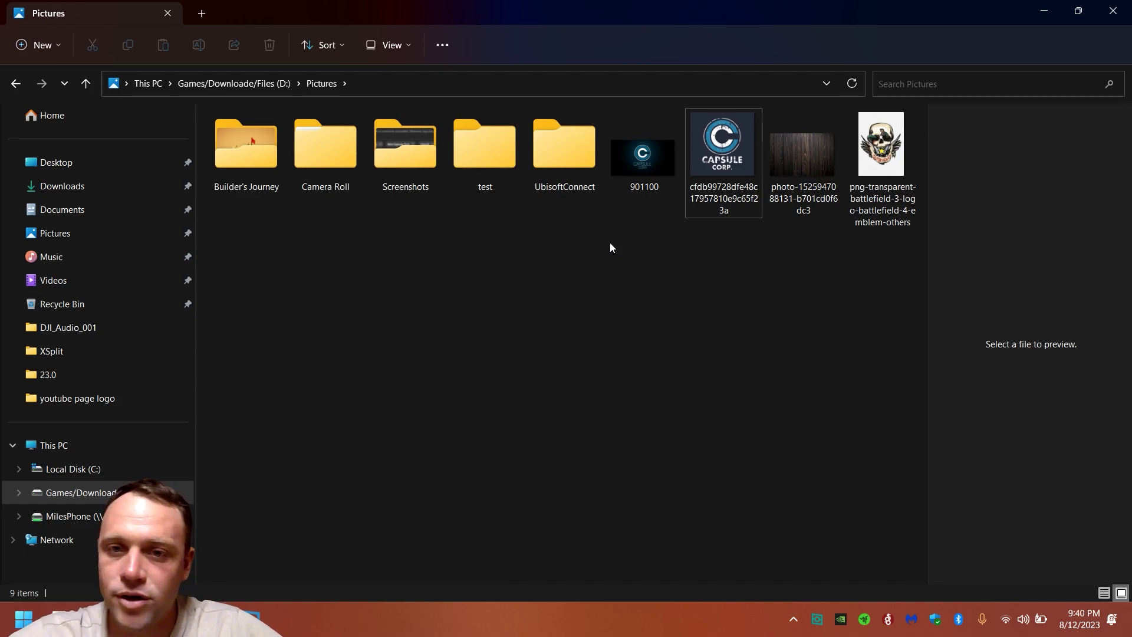
{"action": "key", "text": "ctrl+a"}
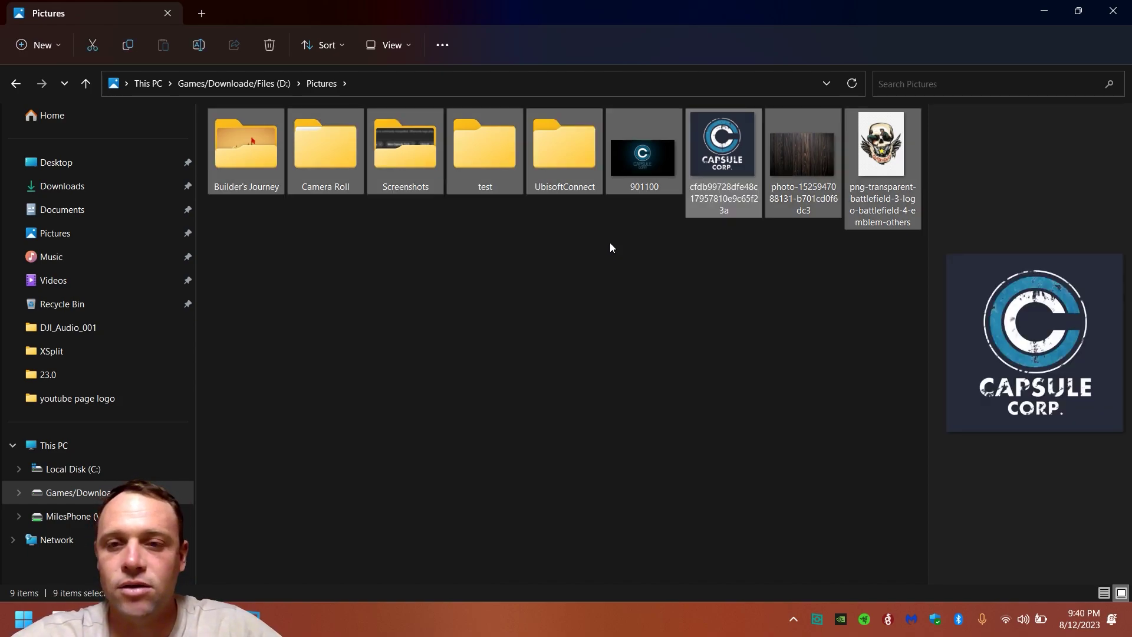
{"action": "left_click", "coordinate": [730, 186], "text": "ctrl"}
{"action": "left_click", "coordinate": [422, 165], "text": "ctrl"}
{"action": "left_click", "coordinate": [338, 158], "text": "ctrl"}
{"action": "left_click", "coordinate": [250, 155], "text": "ctrl"}
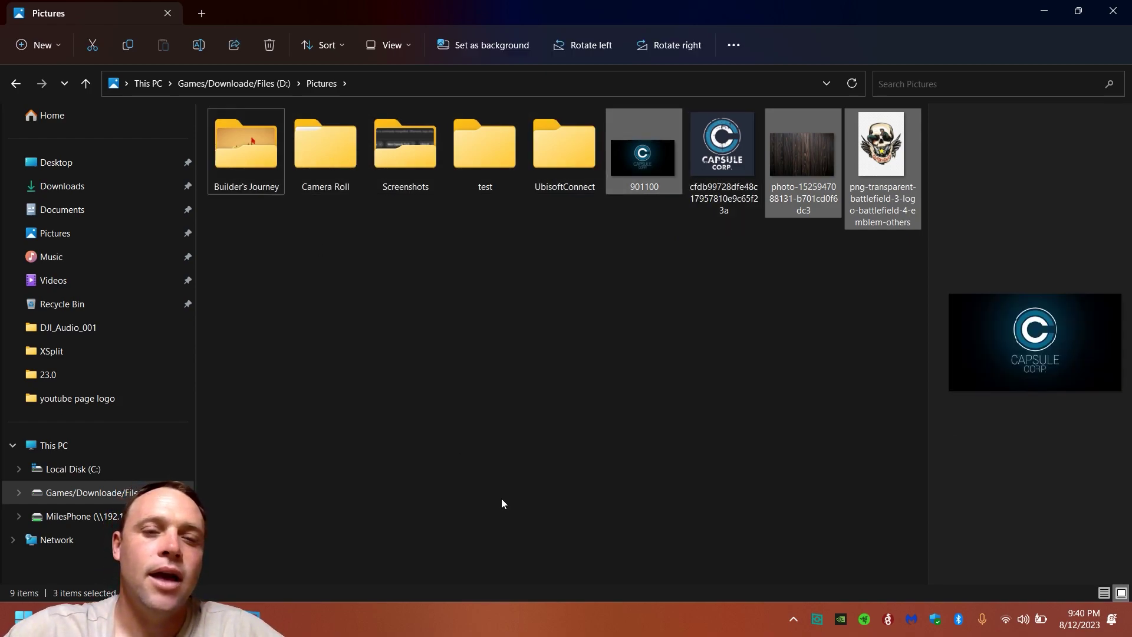
{"action": "left_click", "coordinate": [626, 488]}
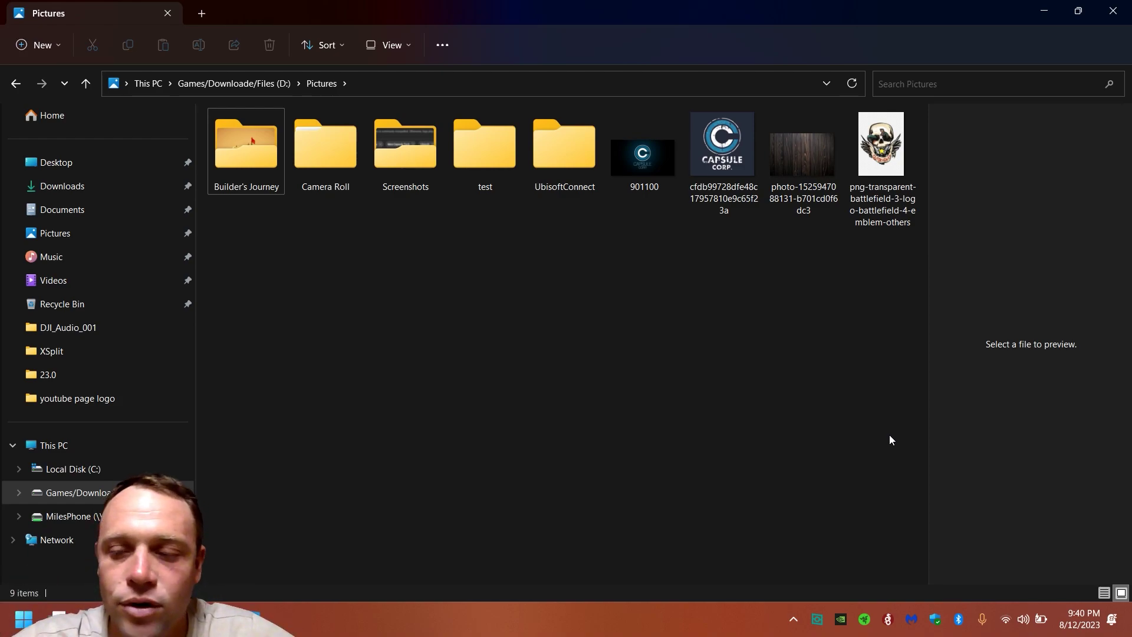
{"action": "left_click_drag", "start_coordinate": [825, 265], "coordinate": [451, 521]}
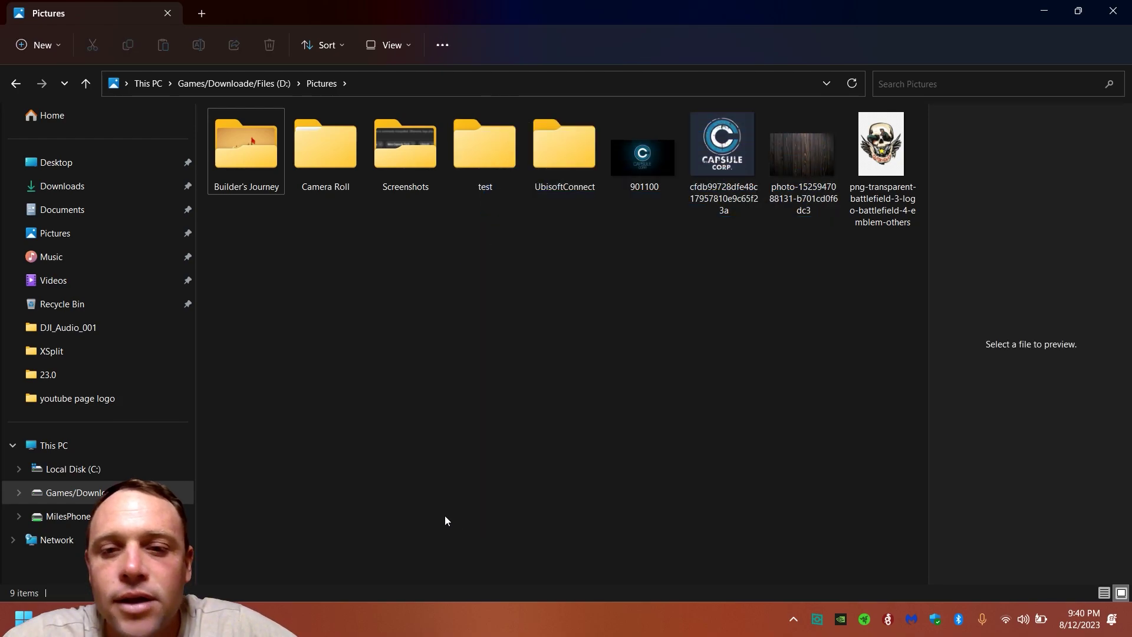
{"action": "key", "text": "ctrl+a"}
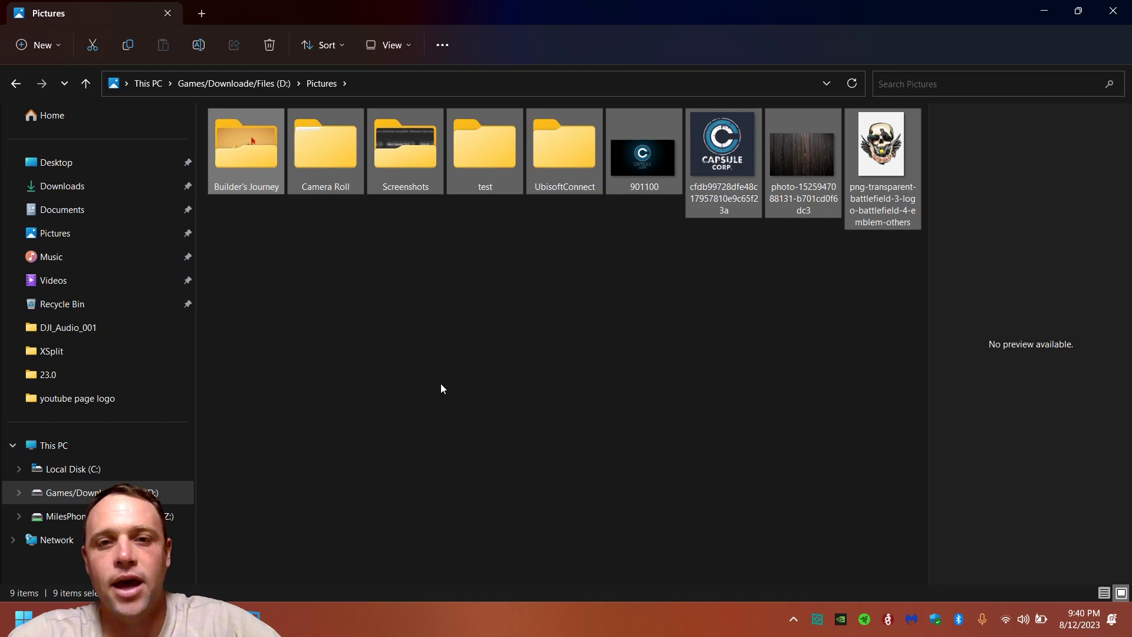
{"action": "left_click", "coordinate": [461, 441]}
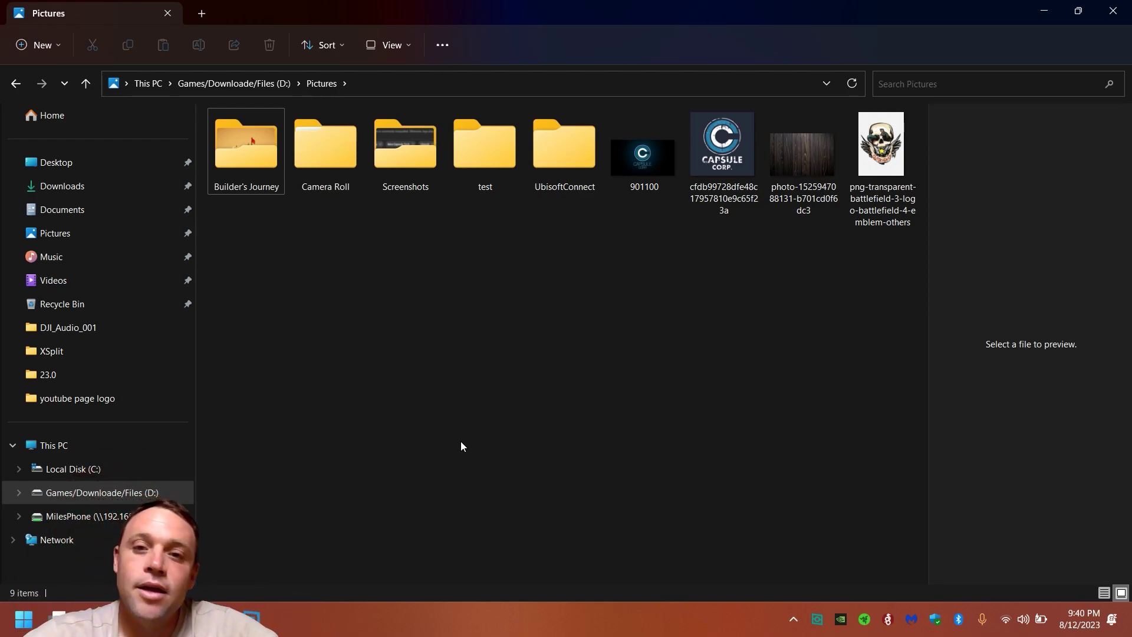
Step: Cut the Capsule Corp image from its right-click menu and clear the selection
{"action": "left_click", "coordinate": [734, 155]}
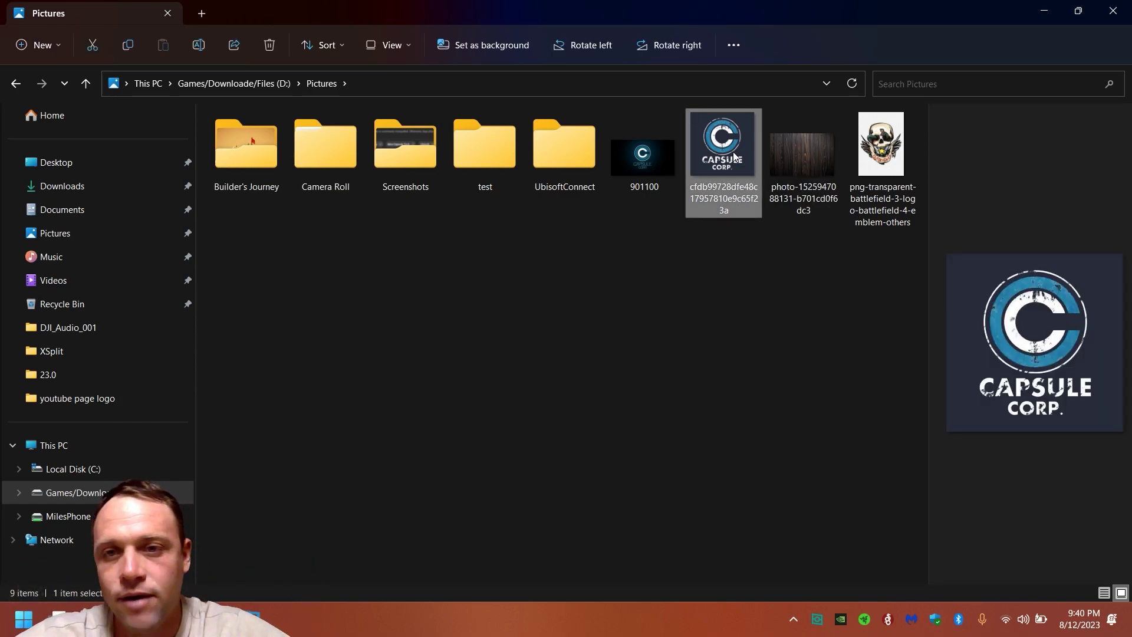
{"action": "right_click", "coordinate": [735, 153]}
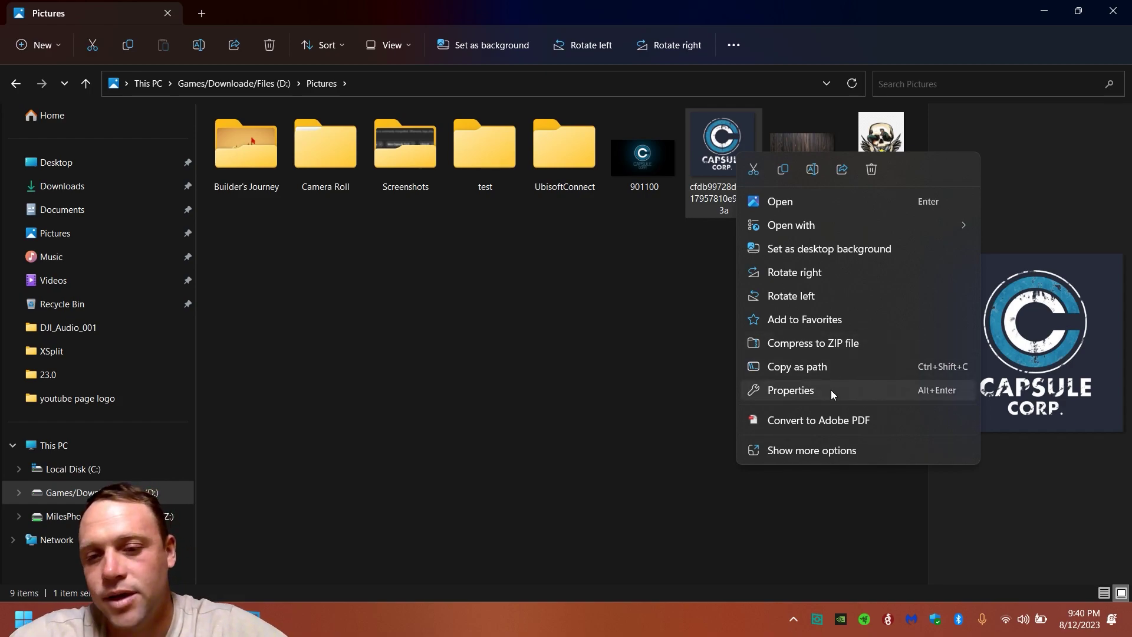
{"action": "left_click", "coordinate": [840, 455]}
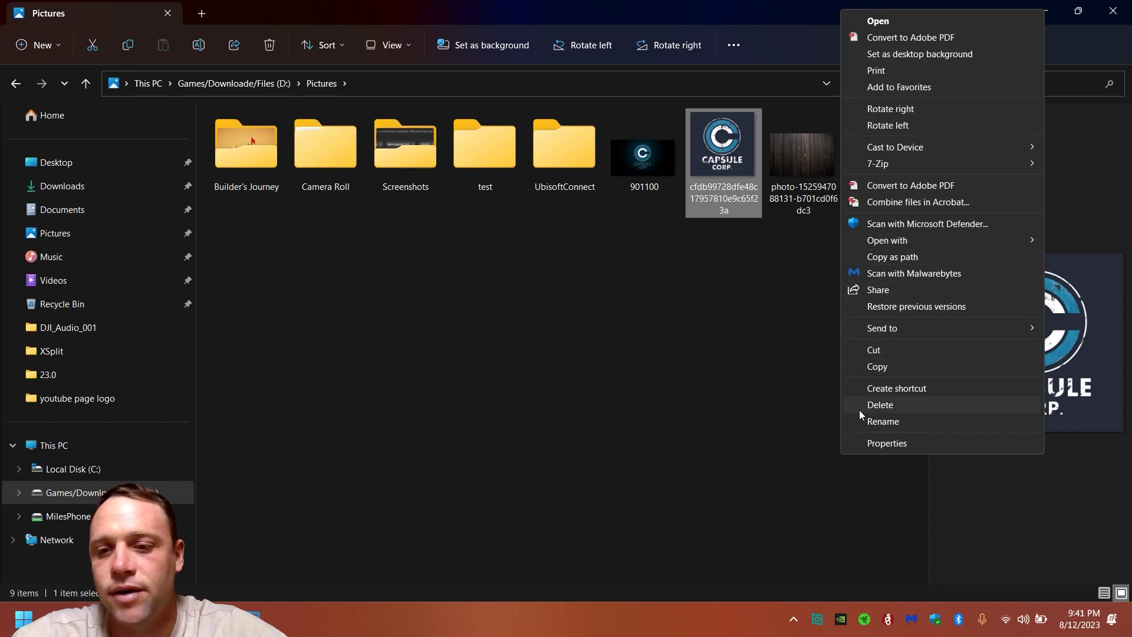
{"action": "left_click", "coordinate": [651, 377]}
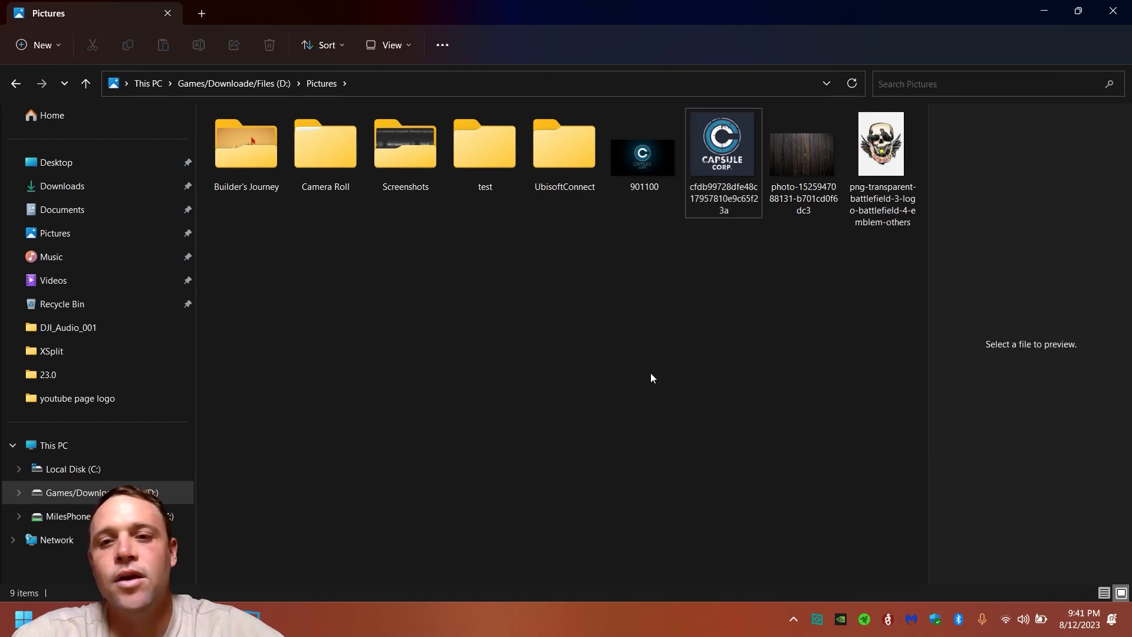
{"action": "left_click", "coordinate": [709, 168]}
{"action": "right_click", "coordinate": [709, 168]}
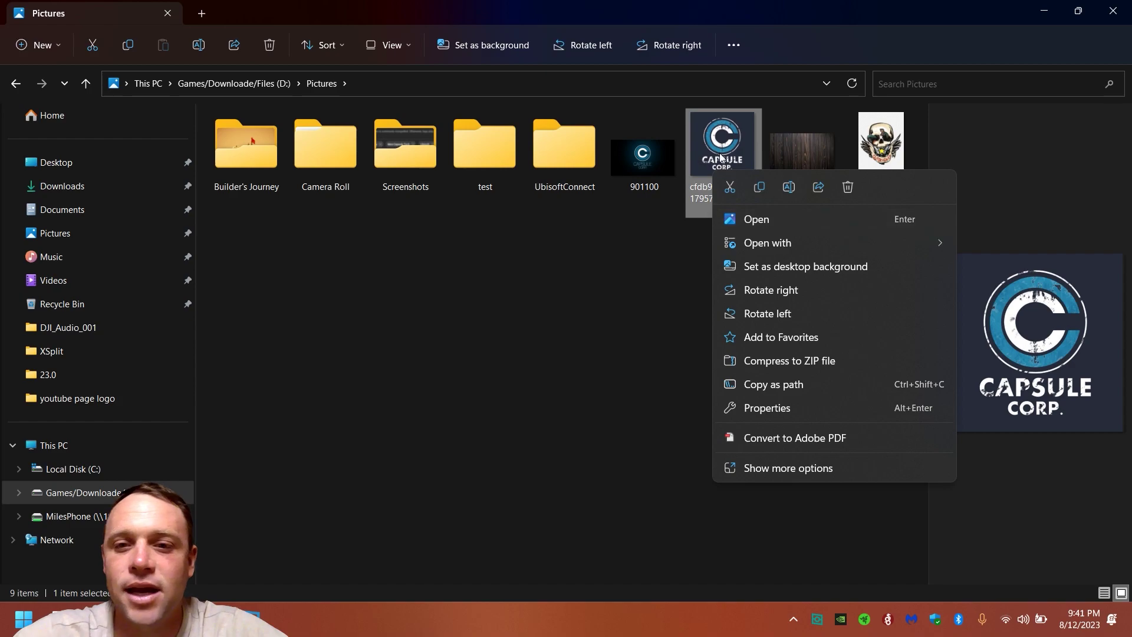
{"action": "left_click", "coordinate": [734, 193]}
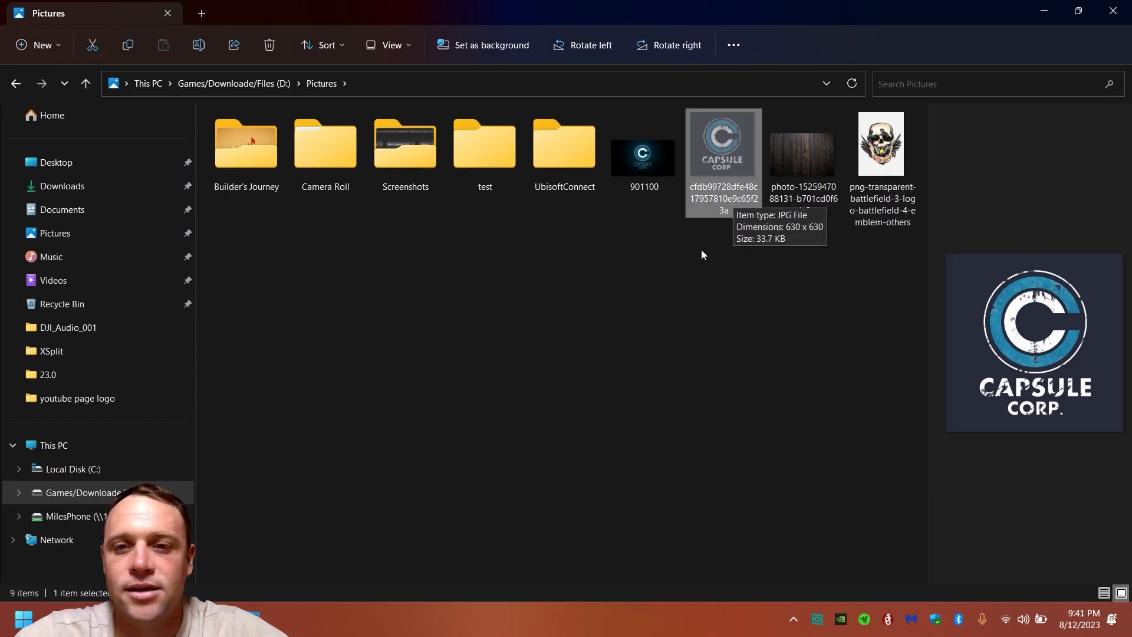
{"action": "left_click", "coordinate": [905, 261]}
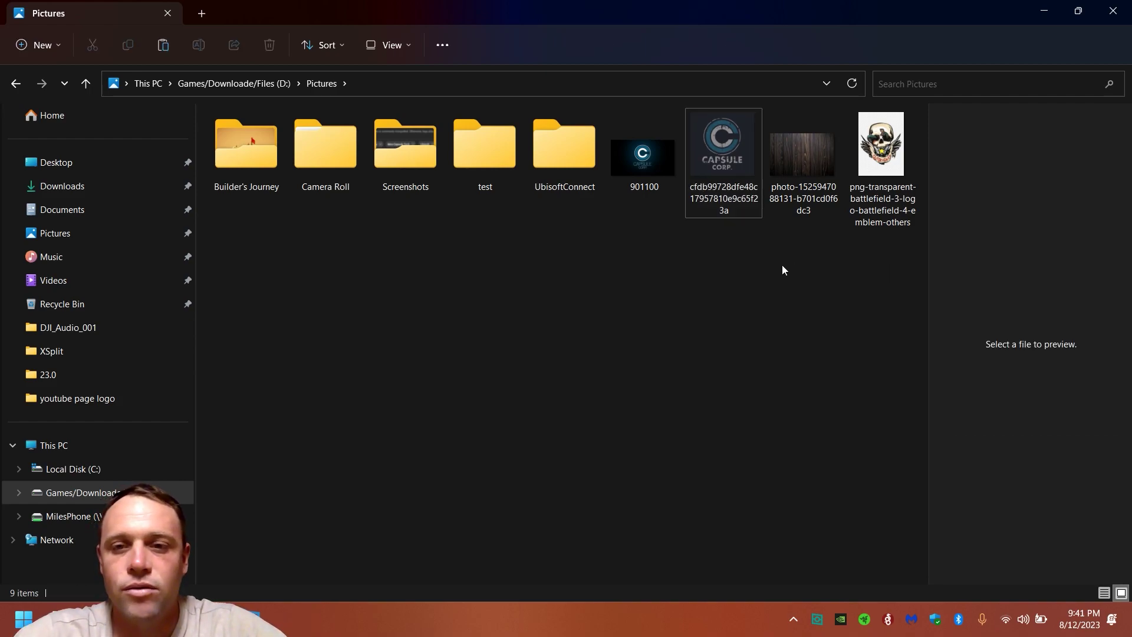
Step: Box-select the four images, 901100 through the png-transparent logo, and cut them
{"action": "key", "text": "ctrl+a"}
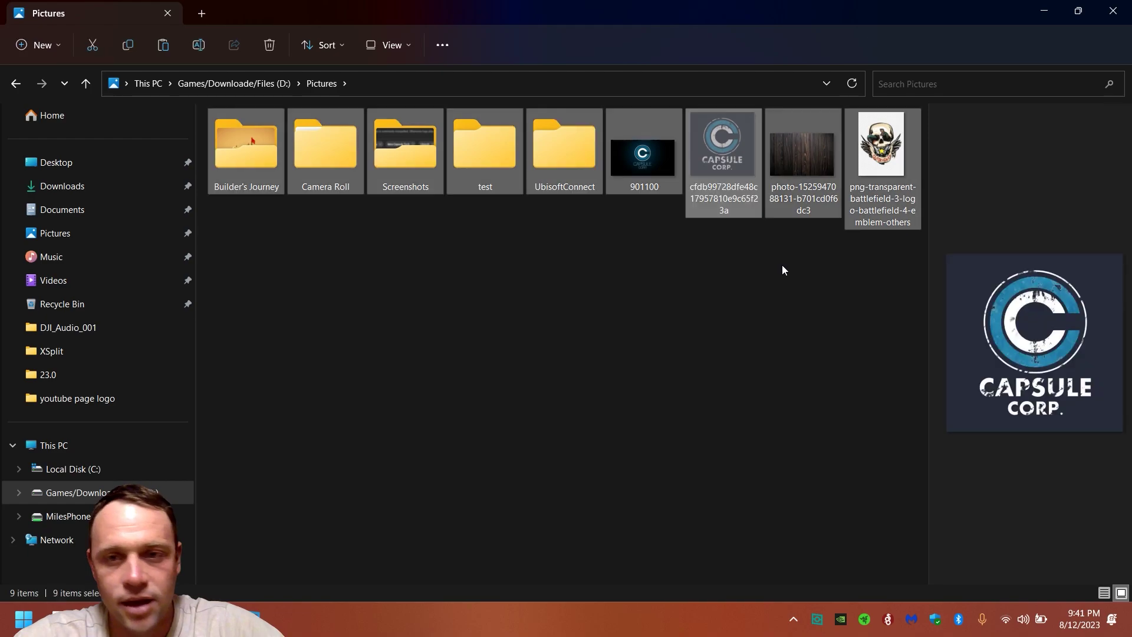
{"action": "right_click", "coordinate": [797, 154]}
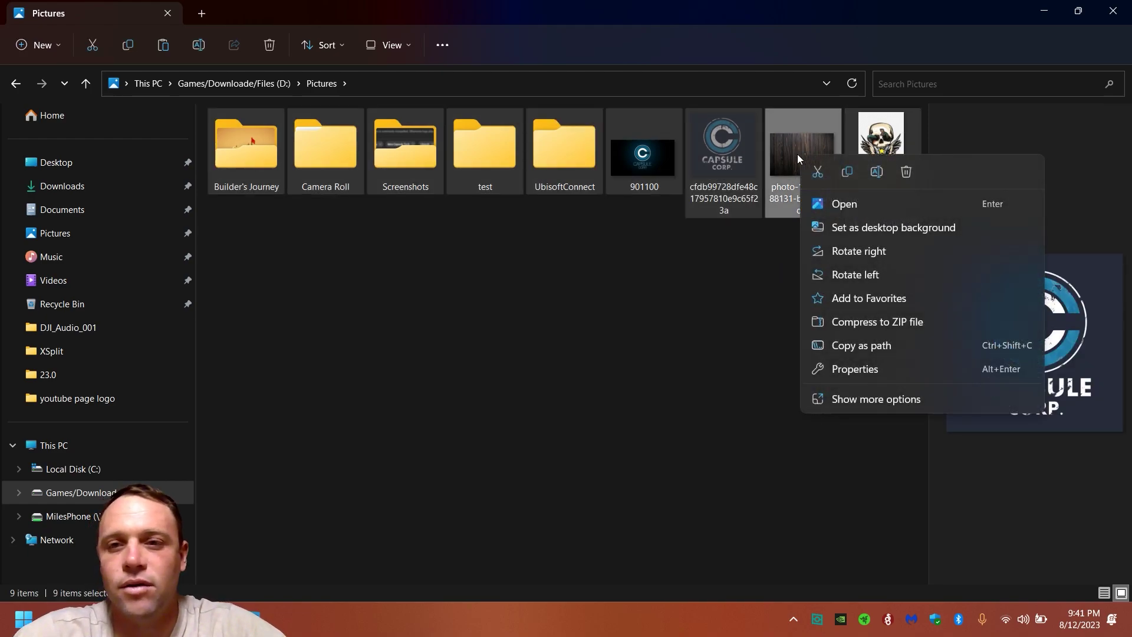
{"action": "left_click", "coordinate": [818, 169]}
{"action": "left_click", "coordinate": [669, 329]}
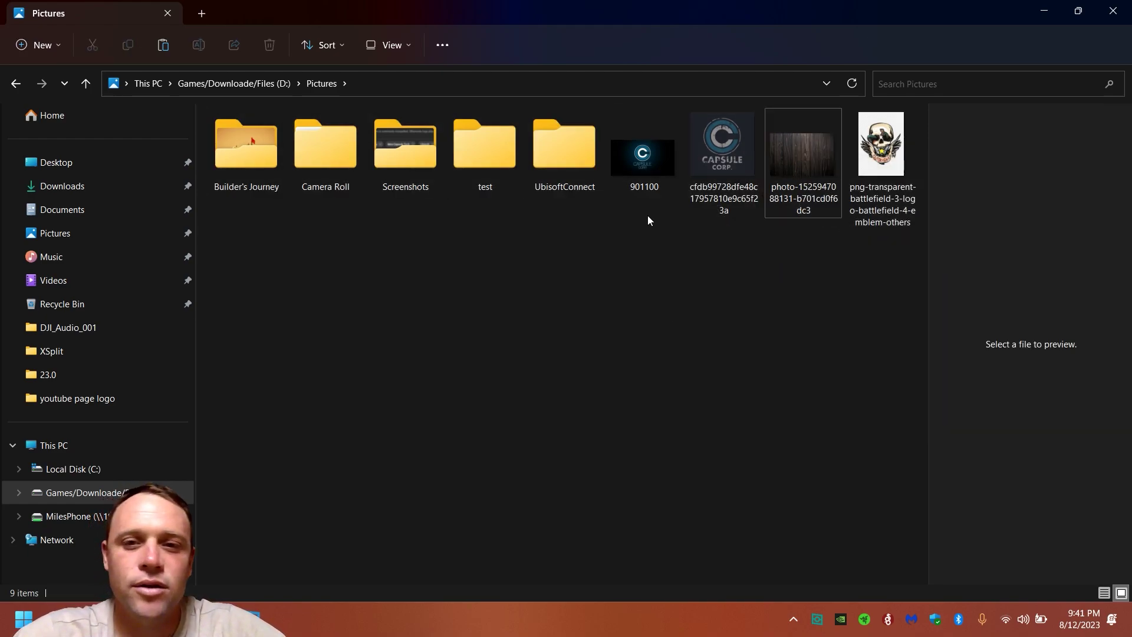
{"action": "left_click_drag", "start_coordinate": [650, 204], "coordinate": [876, 135]}
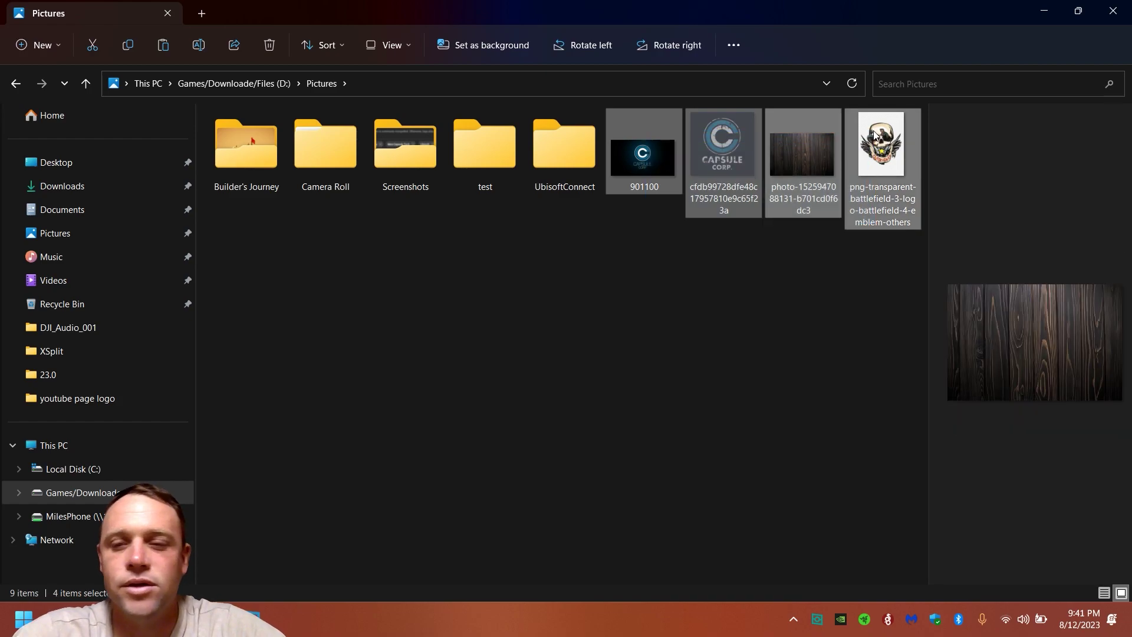
{"action": "right_click", "coordinate": [876, 136]}
{"action": "left_click", "coordinate": [779, 325]}
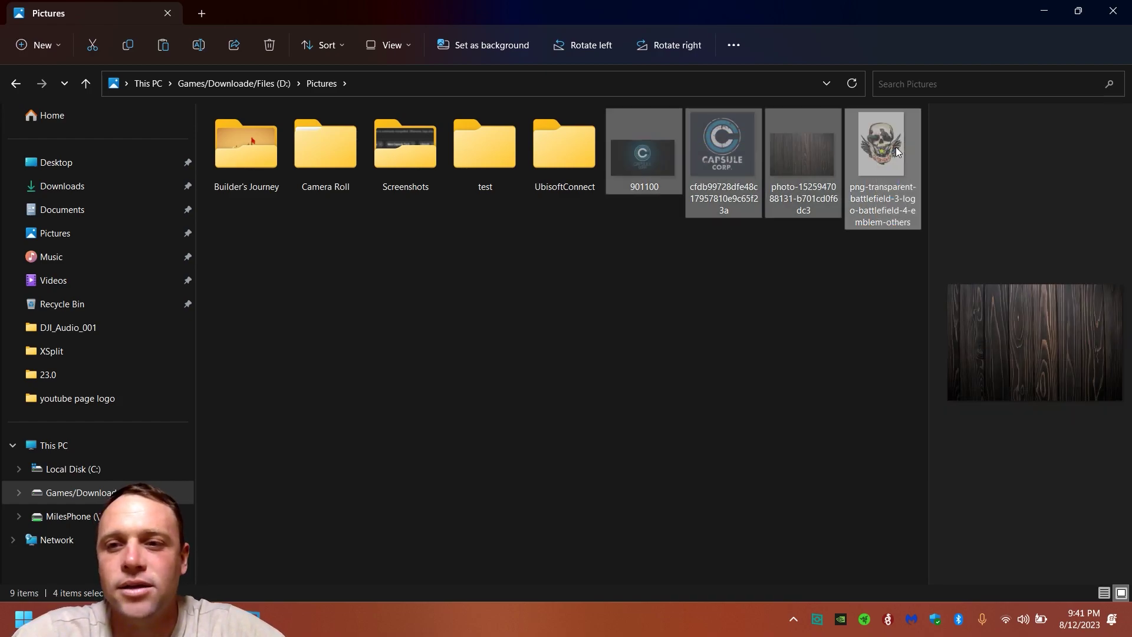
{"action": "left_click", "coordinate": [778, 326]}
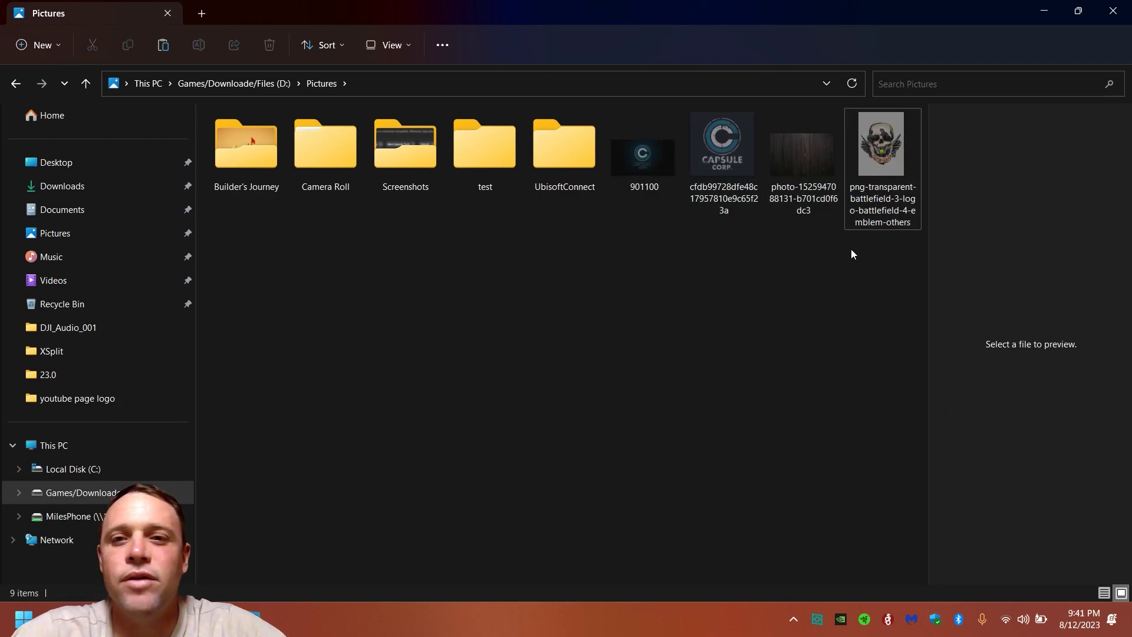
Step: Paste the four cut images into the test folder
{"action": "double_click", "coordinate": [470, 131]}
{"action": "right_click", "coordinate": [479, 347]}
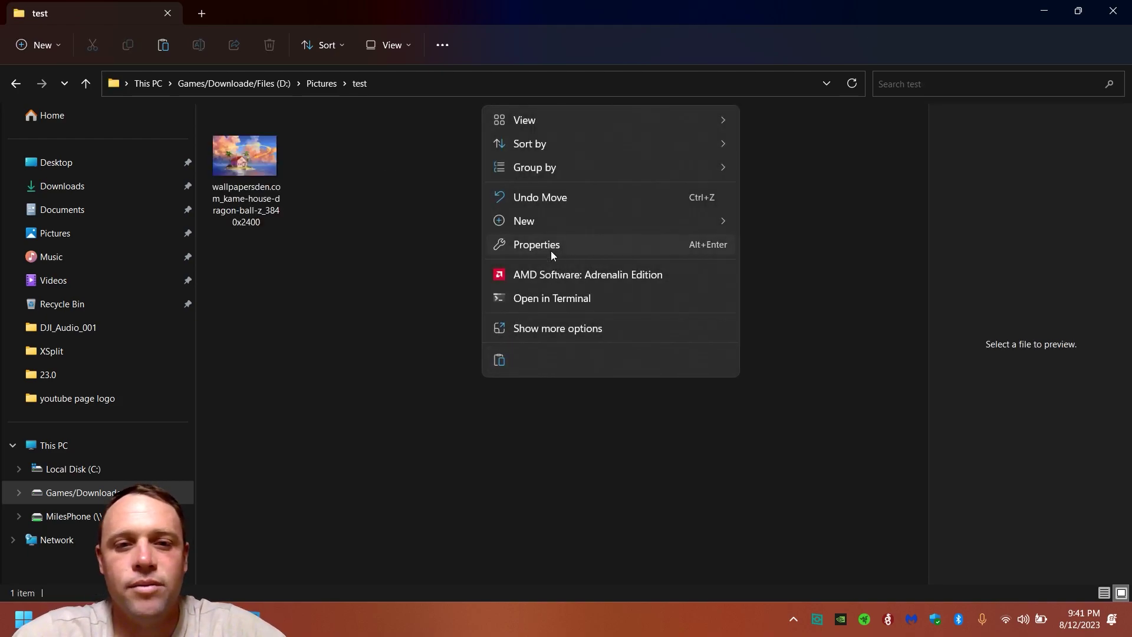
{"action": "left_click", "coordinate": [499, 360]}
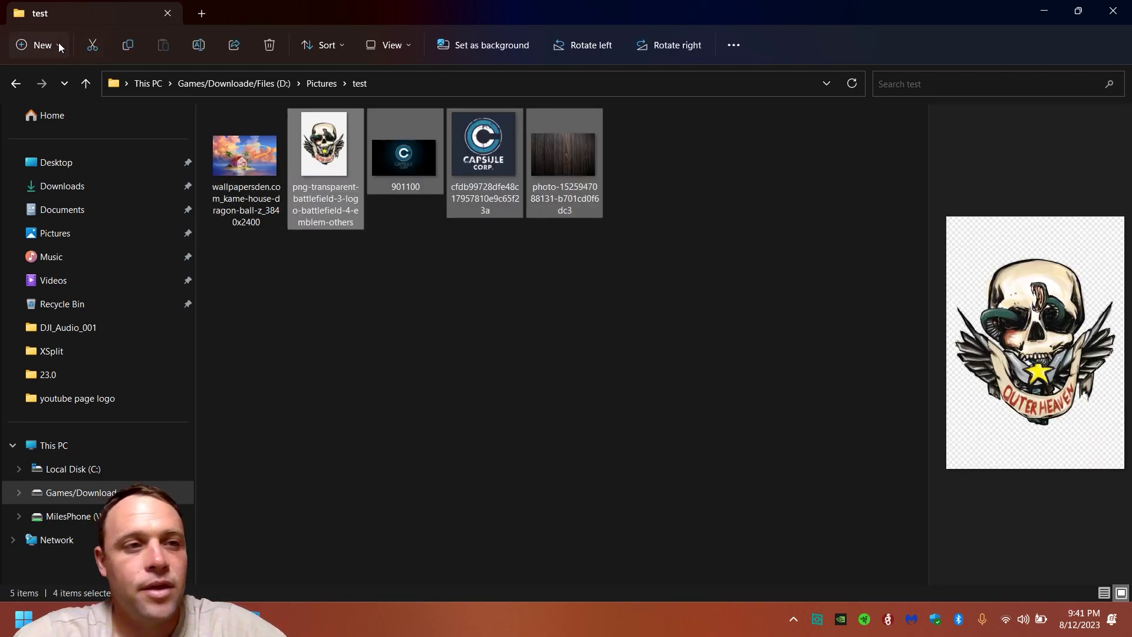
Step: Return to Pictures, reopen test and select all five images there
{"action": "left_click", "coordinate": [16, 84]}
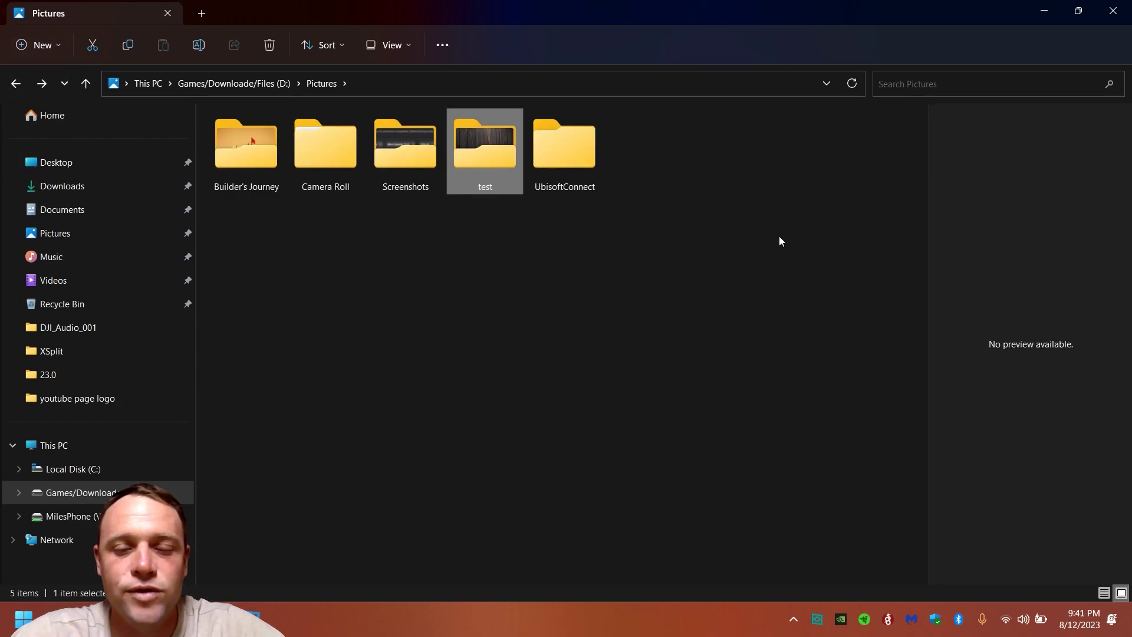
{"action": "double_click", "coordinate": [479, 148]}
{"action": "left_click_drag", "start_coordinate": [582, 263], "coordinate": [250, 140]}
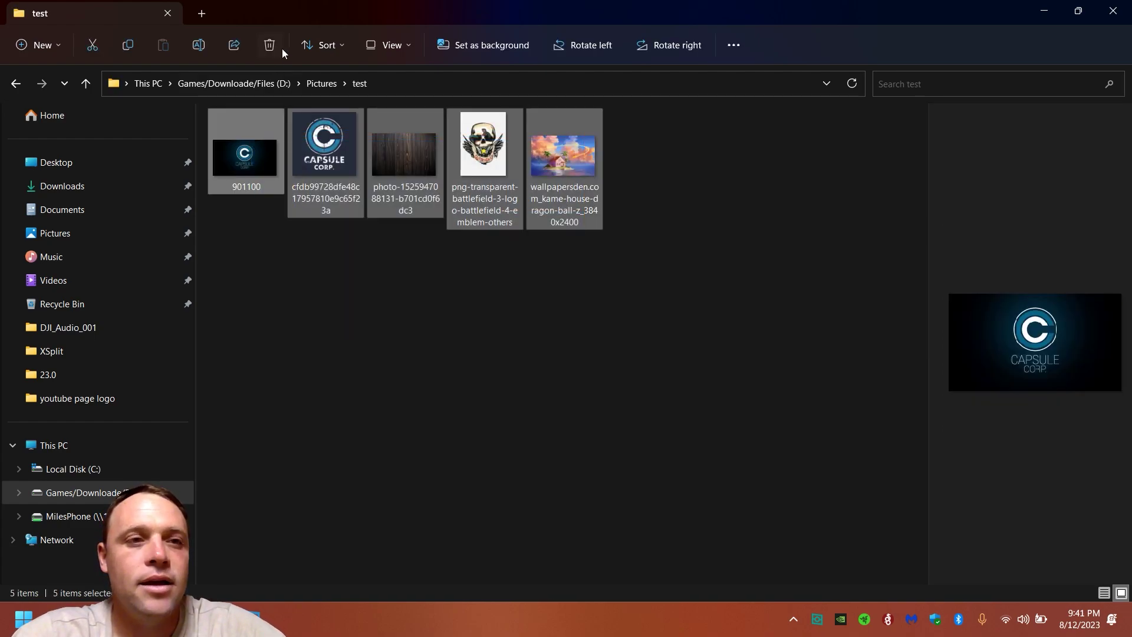
{"action": "key", "text": "super"}
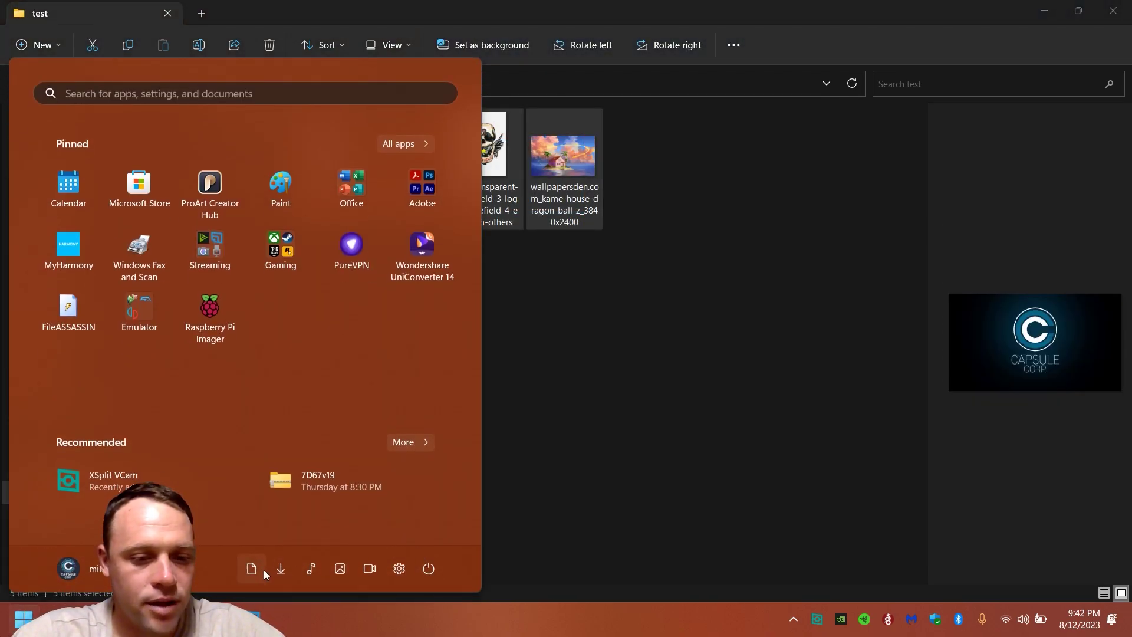
Step: Drag the five images from test into a second Pictures window, minimize it and go back
{"action": "left_click", "coordinate": [341, 569]}
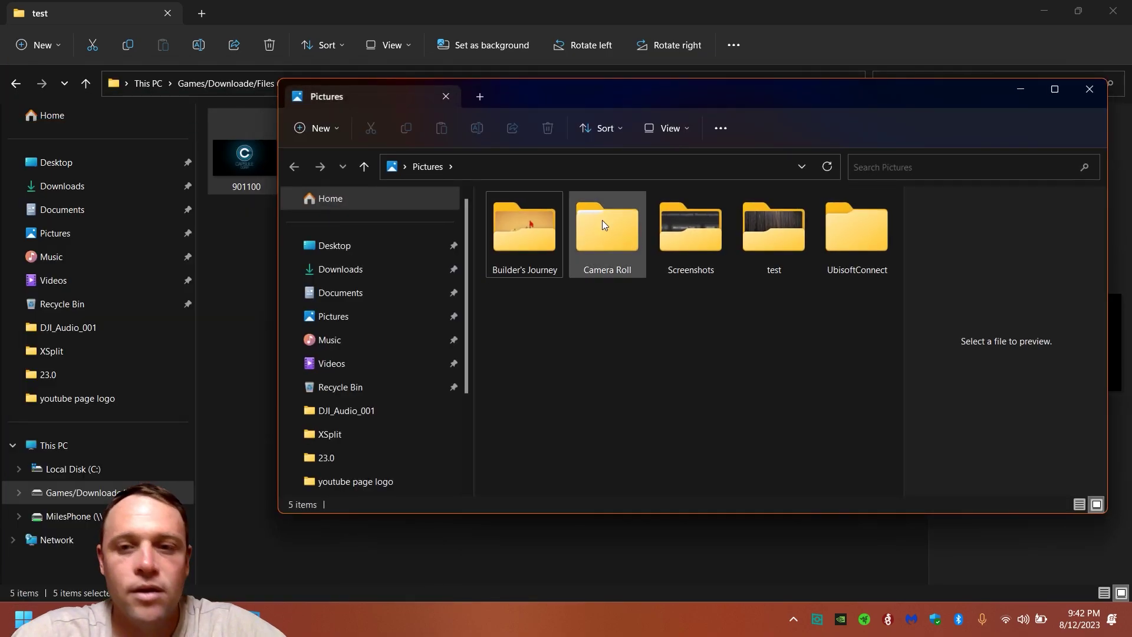
{"action": "left_click_drag", "start_coordinate": [716, 91], "coordinate": [932, 105]}
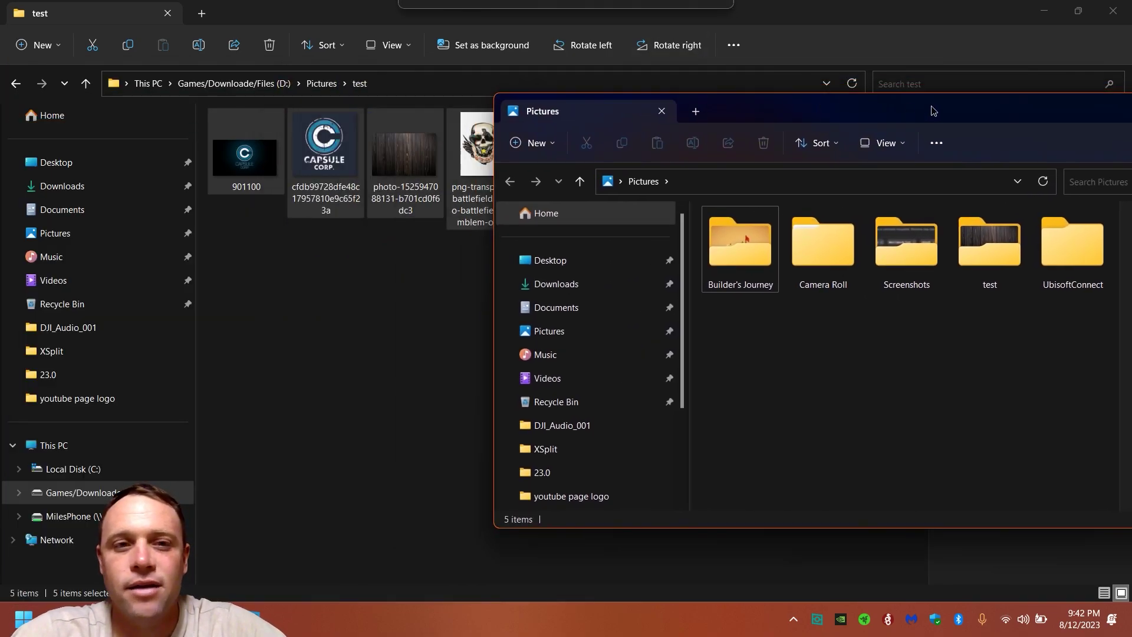
{"action": "left_click_drag", "start_coordinate": [415, 156], "coordinate": [824, 333]}
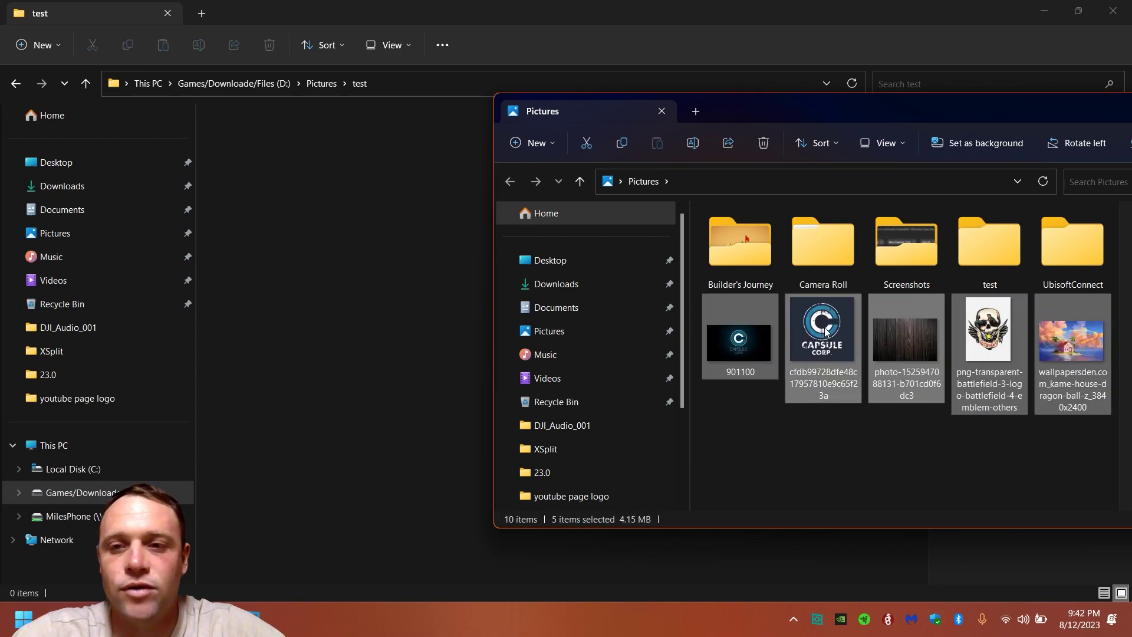
{"action": "left_click_drag", "start_coordinate": [890, 118], "coordinate": [593, 116]}
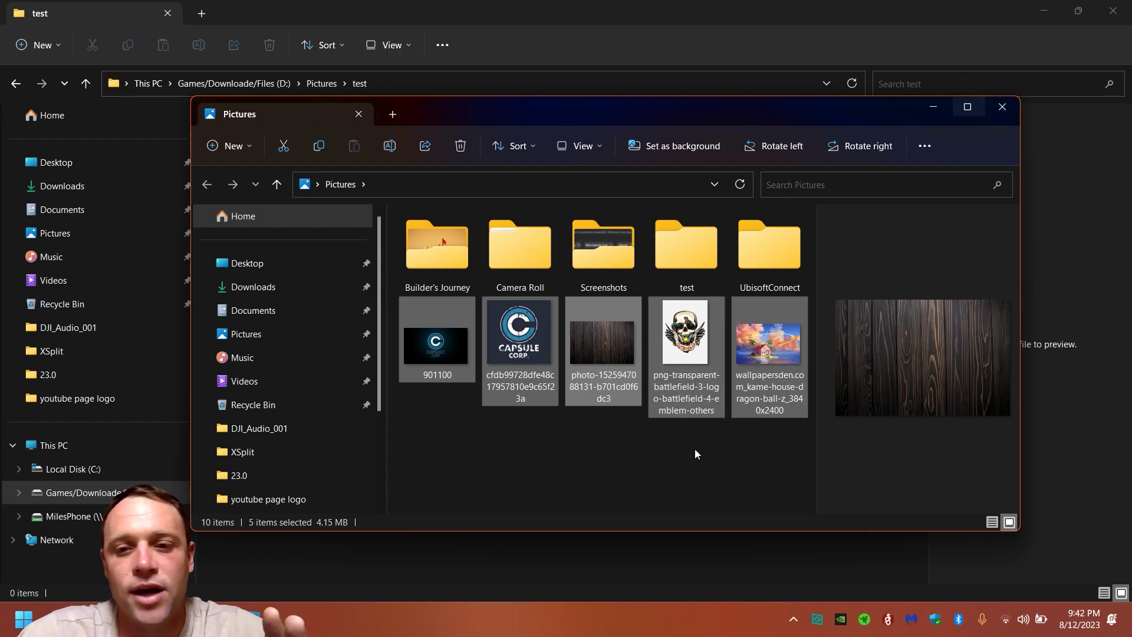
{"action": "left_click", "coordinate": [933, 106]}
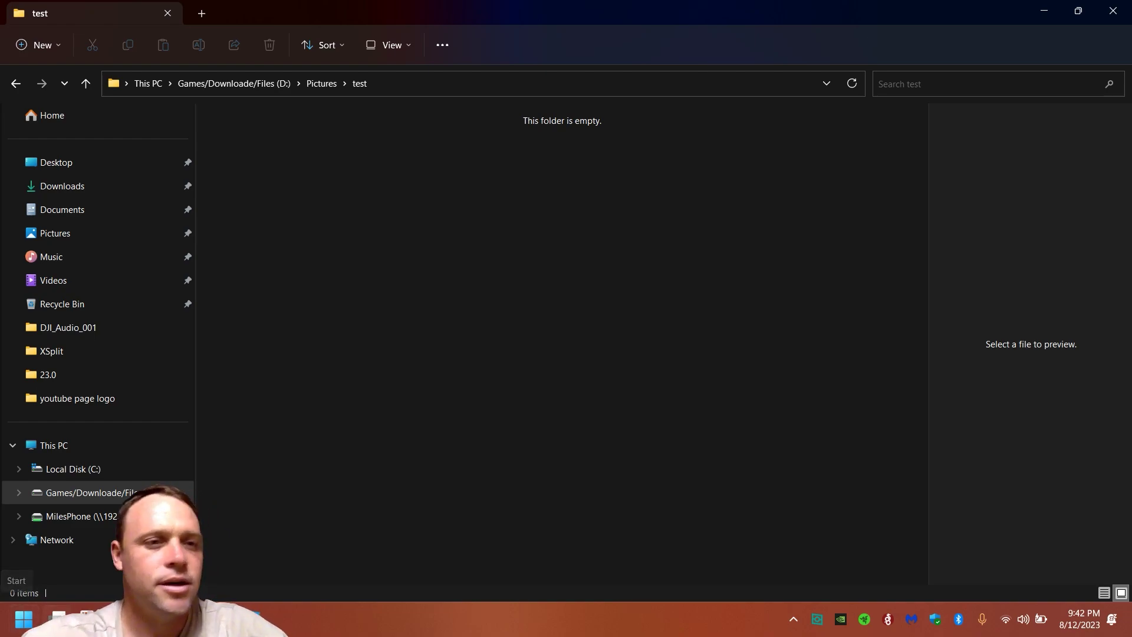
{"action": "left_click", "coordinate": [17, 83]}
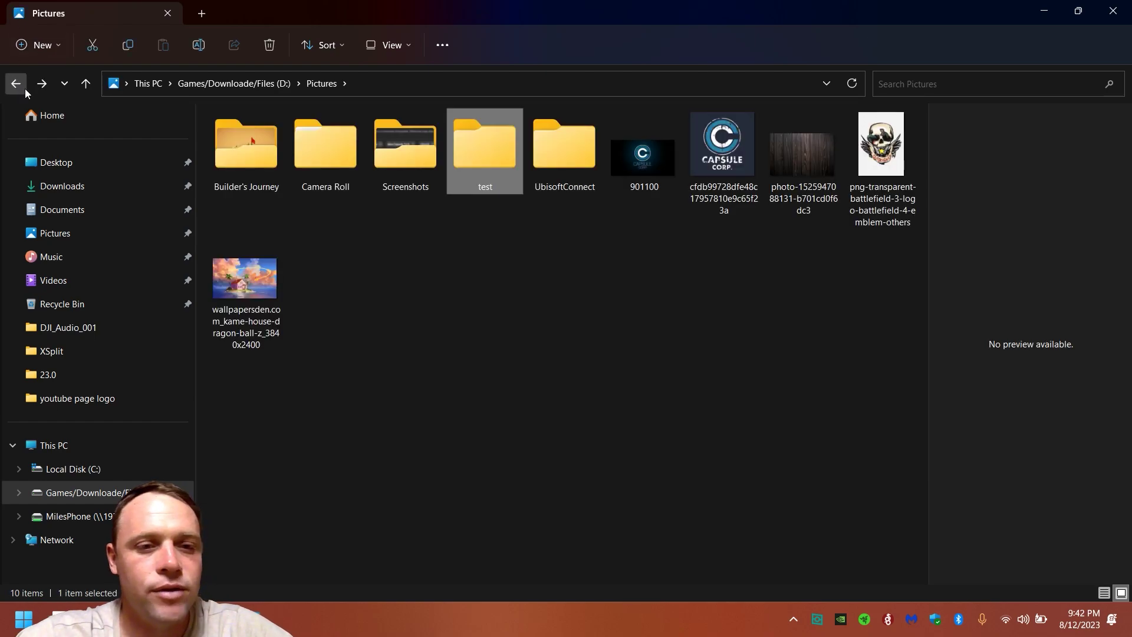
Step: Copy the four image files from Pictures and paste them into the test folder
{"action": "left_click_drag", "start_coordinate": [634, 237], "coordinate": [878, 150]}
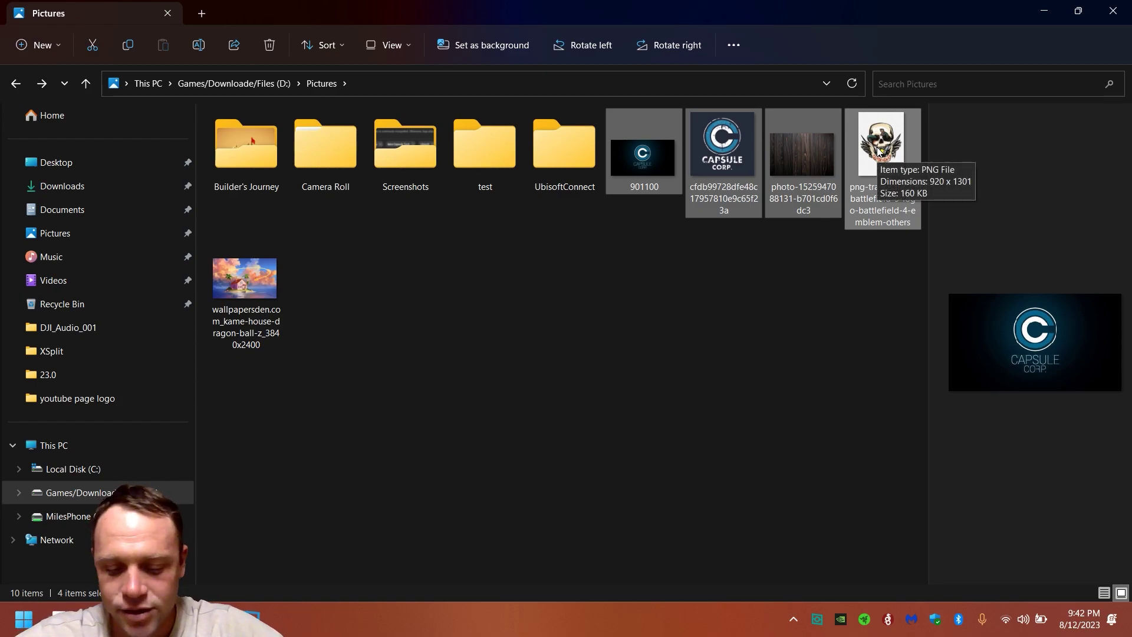
{"action": "right_click", "coordinate": [878, 151]}
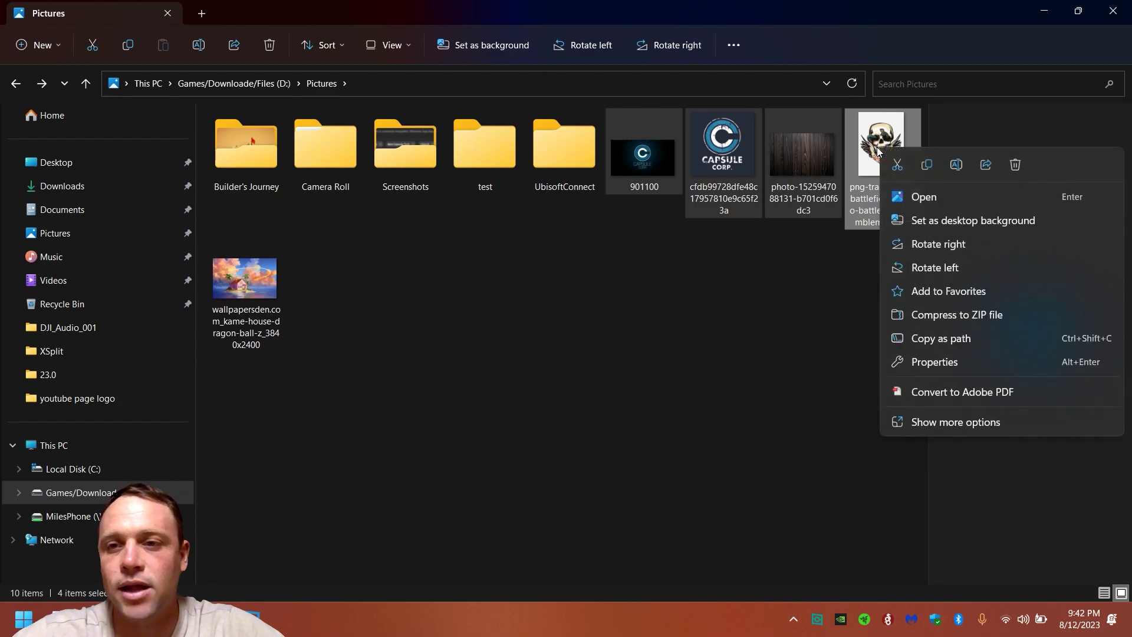
{"action": "left_click", "coordinate": [930, 168]}
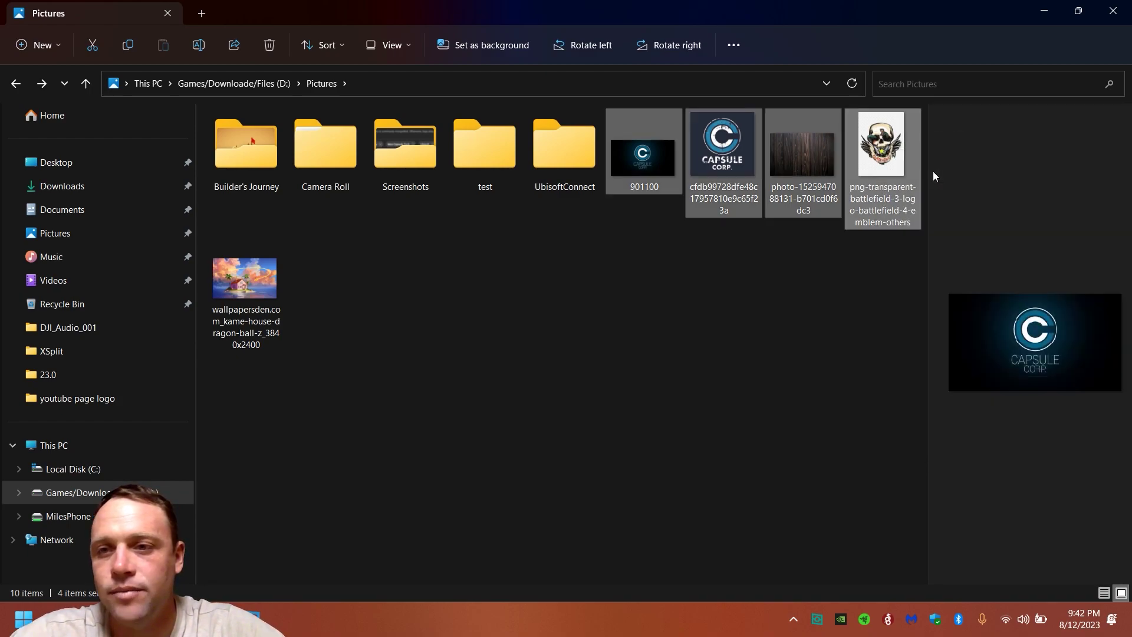
{"action": "left_click", "coordinate": [772, 313]}
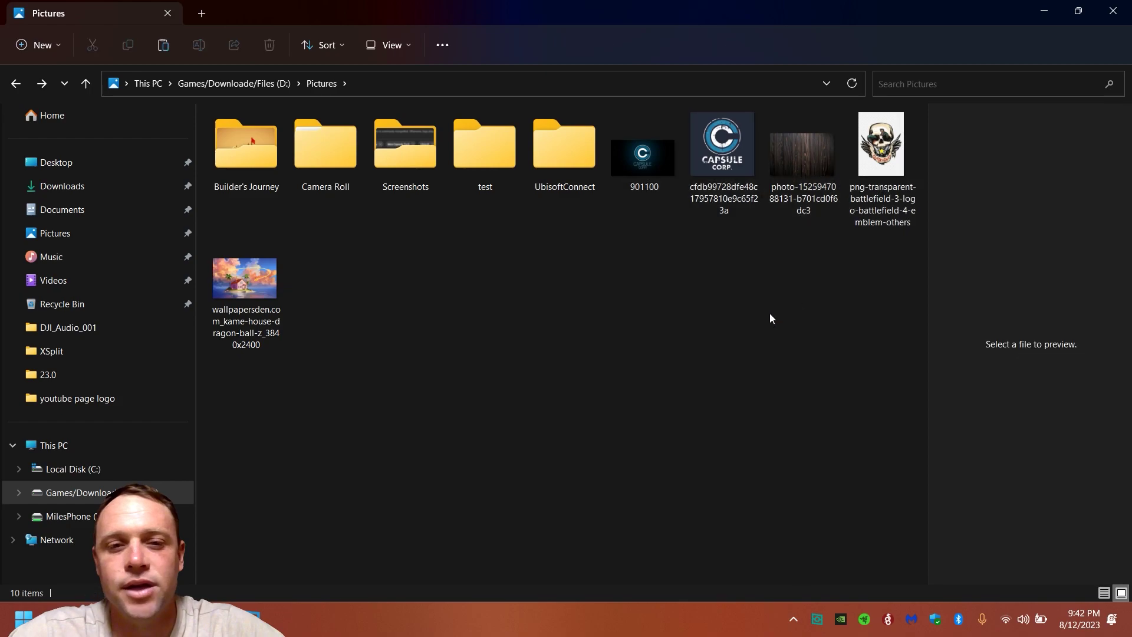
{"action": "double_click", "coordinate": [462, 136]}
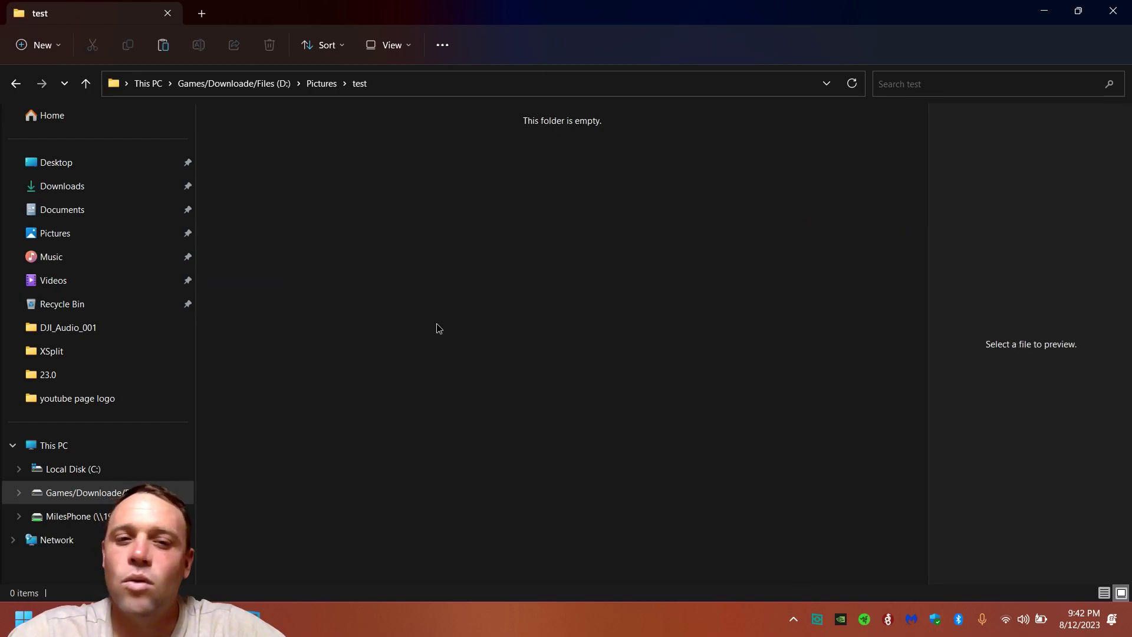
{"action": "right_click", "coordinate": [436, 323]}
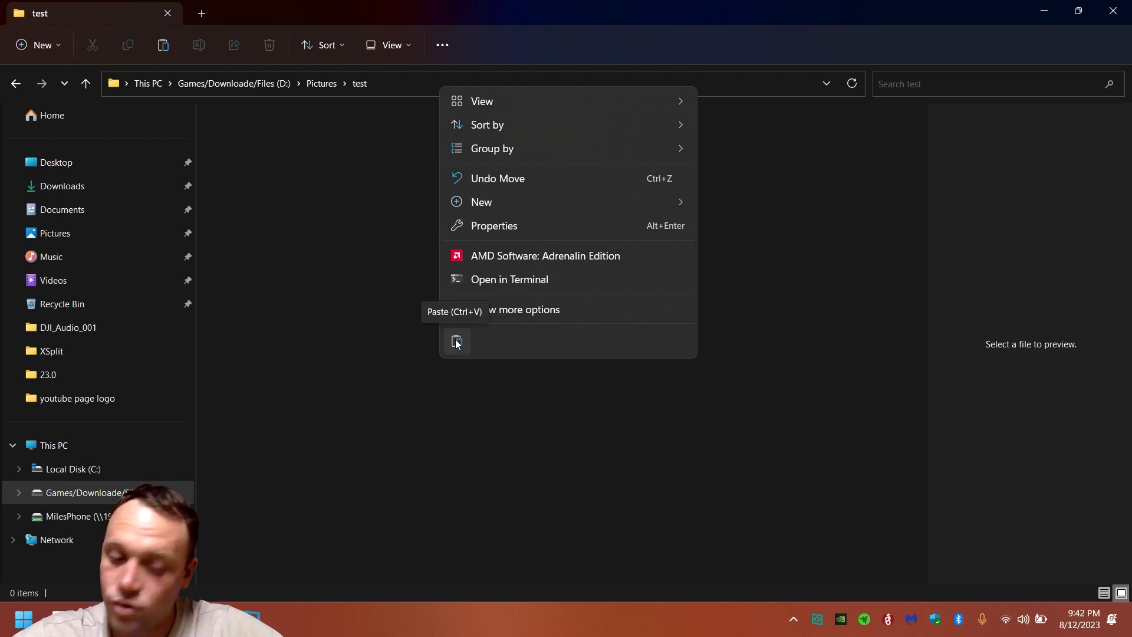
{"action": "left_click", "coordinate": [457, 341]}
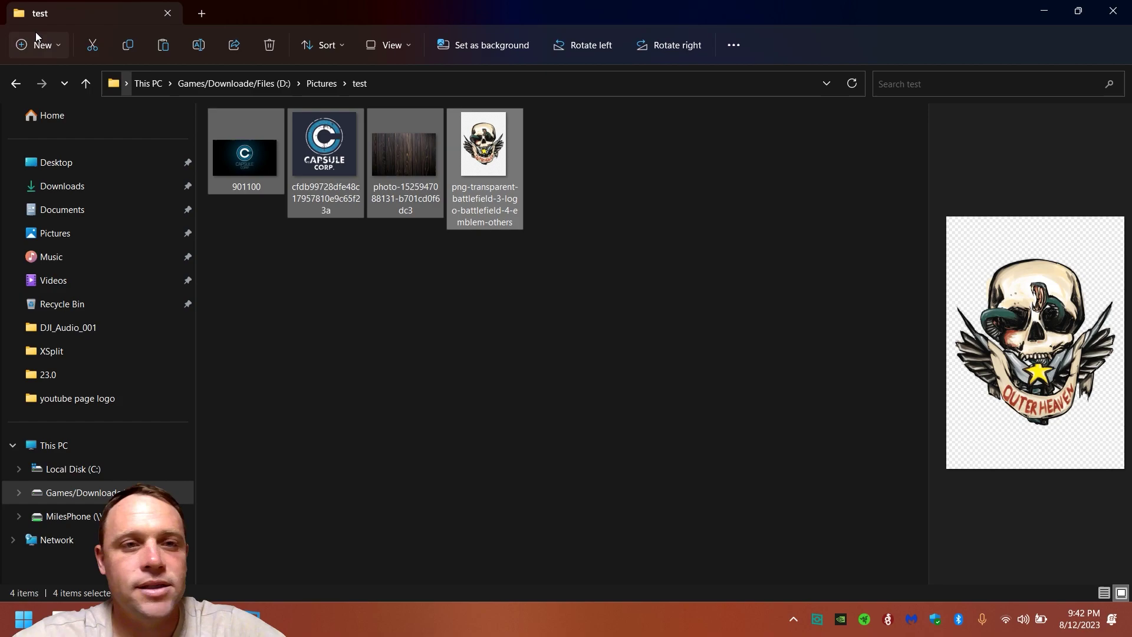
{"action": "left_click", "coordinate": [15, 83]}
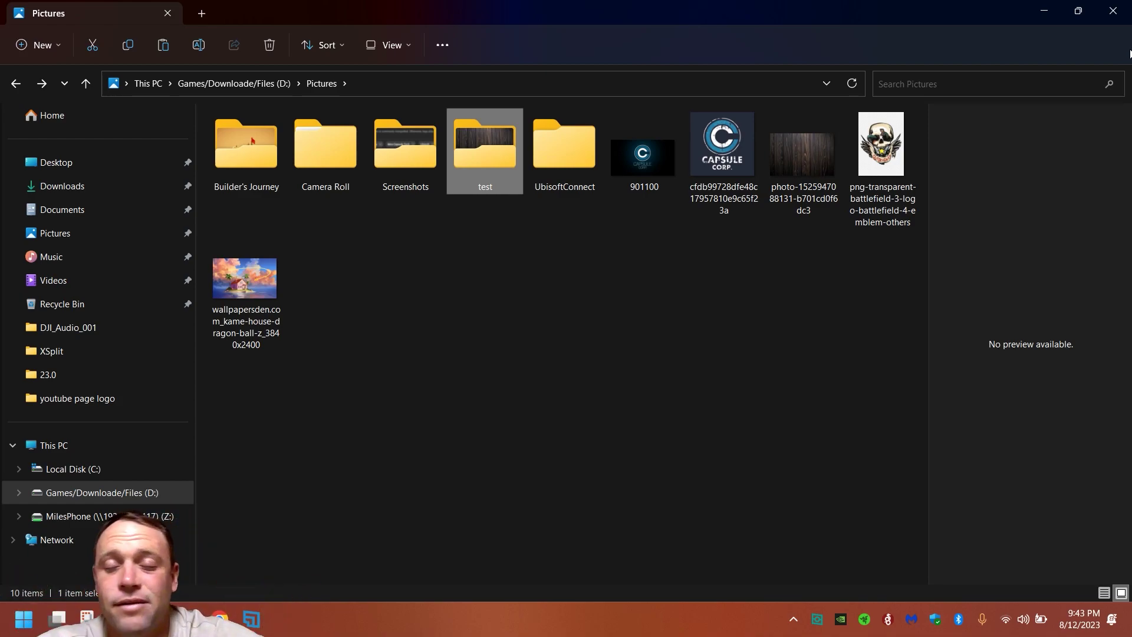
Step: Restore Explorer and open the phone's Z: network drive from This PC
{"action": "left_click_drag", "start_coordinate": [782, 7], "coordinate": [691, 70]}
{"action": "double_click", "coordinate": [18, 23]}
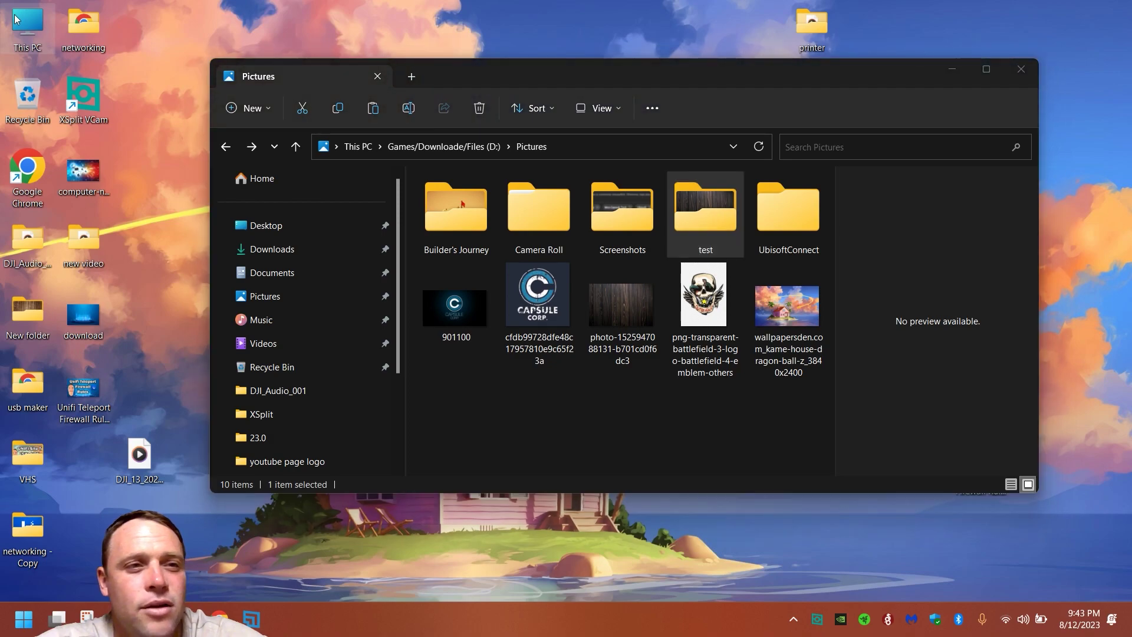
{"action": "double_click", "coordinate": [530, 281]}
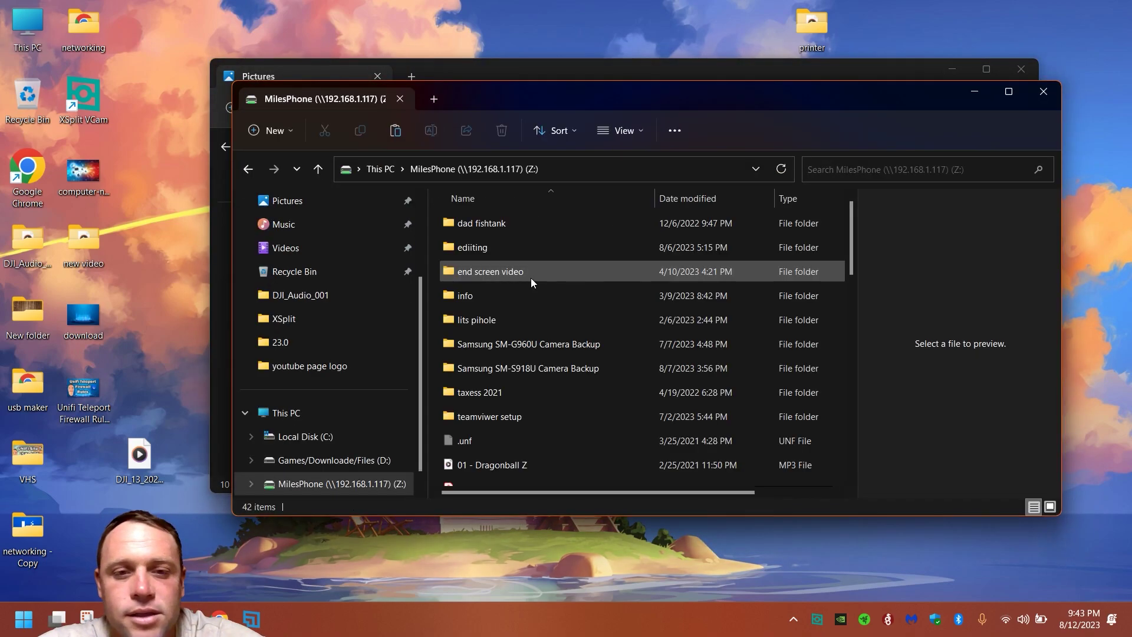
{"action": "scroll", "coordinate": [523, 336], "scroll_direction": "down", "scroll_amount": 5}
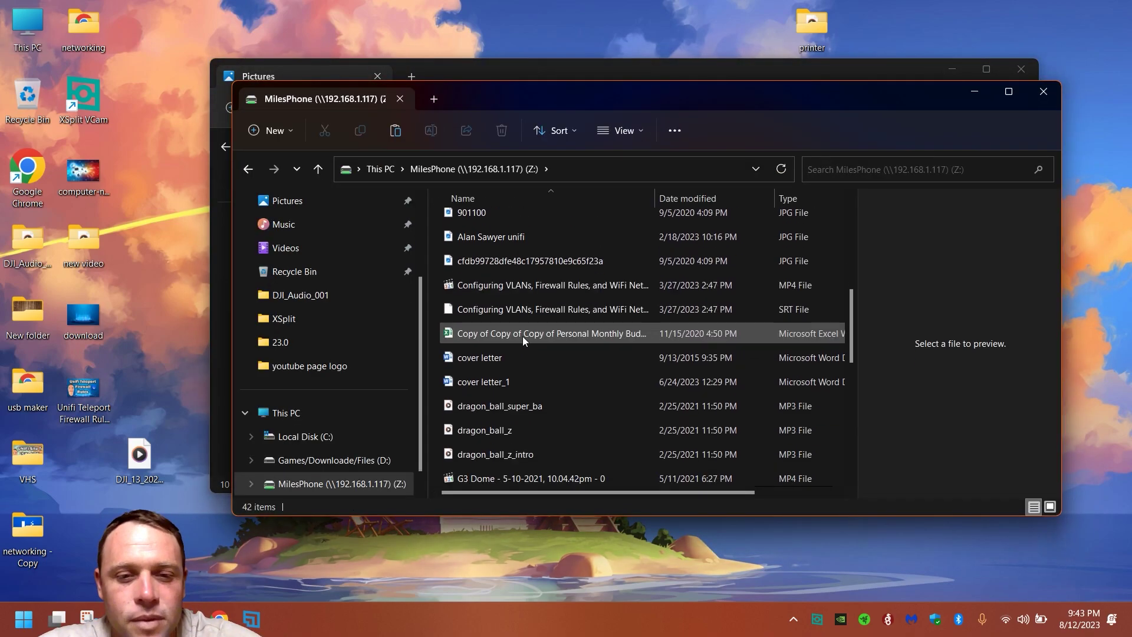
{"action": "scroll", "coordinate": [522, 340], "scroll_direction": "down", "scroll_amount": 5}
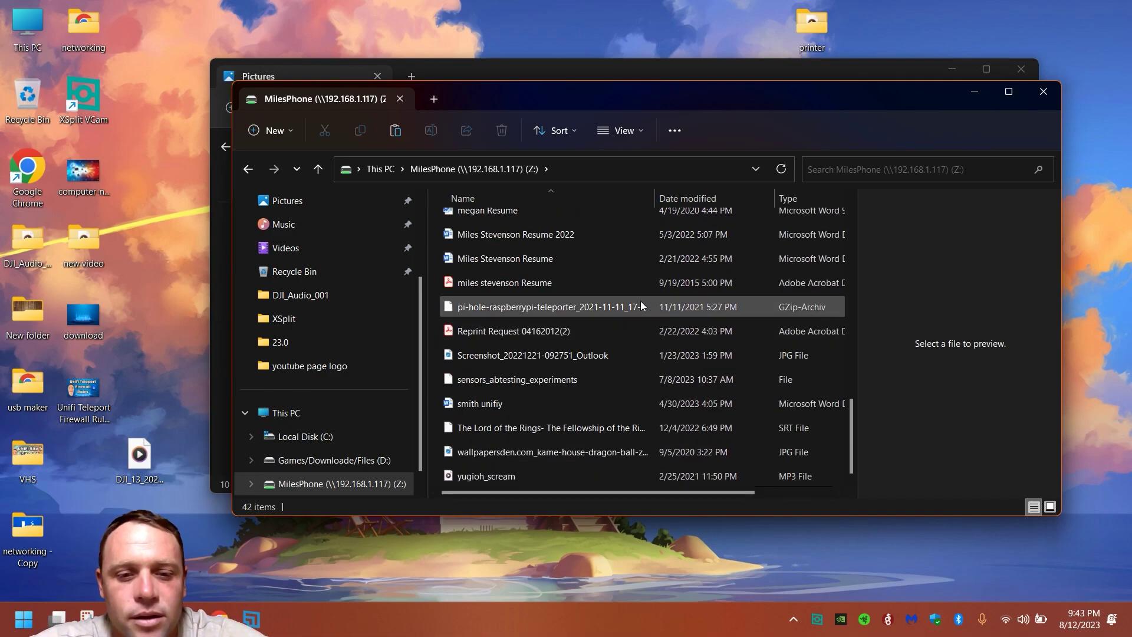
Step: Drag yugioh_scream from the network drive into Pictures, then into the test folder
{"action": "left_click_drag", "start_coordinate": [662, 100], "coordinate": [268, 92]}
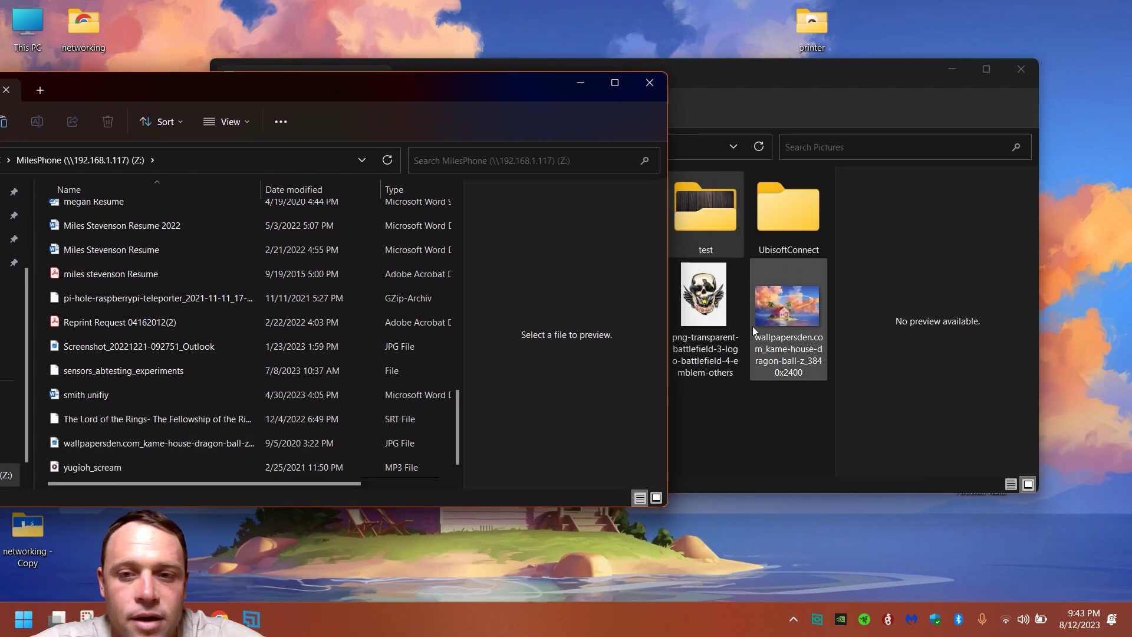
{"action": "left_click_drag", "start_coordinate": [177, 467], "coordinate": [733, 419]}
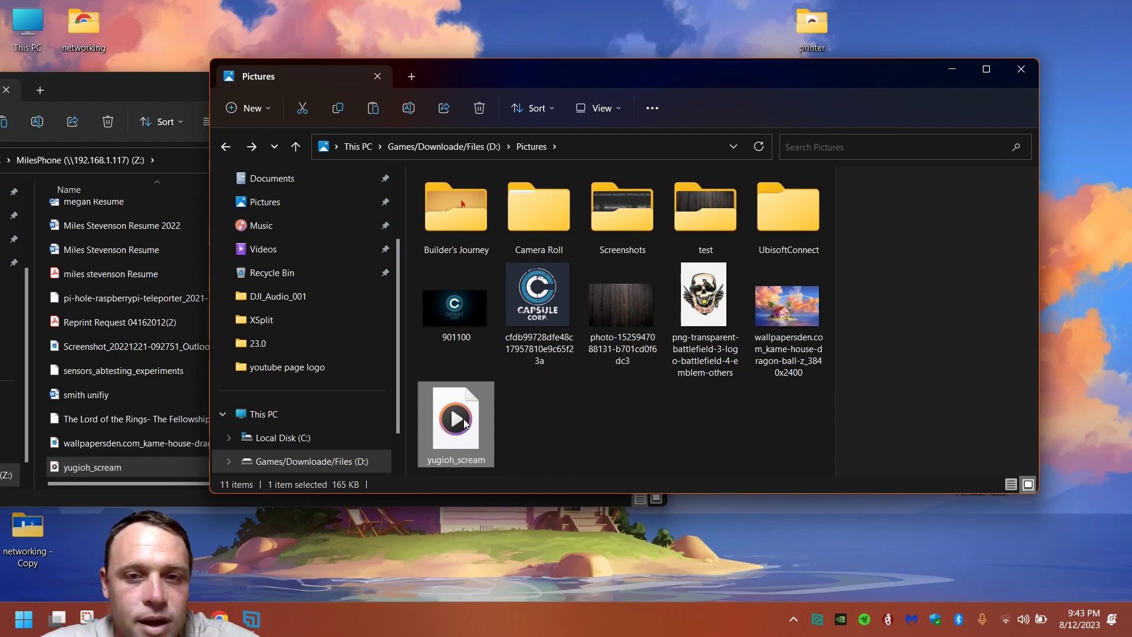
{"action": "left_click_drag", "start_coordinate": [454, 423], "coordinate": [699, 215]}
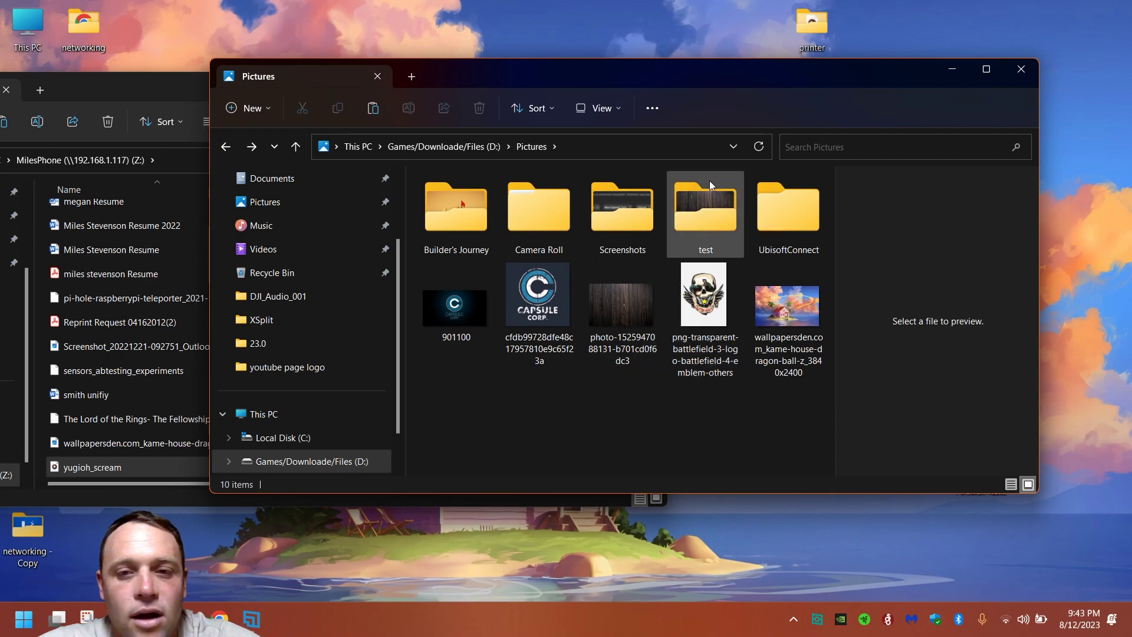
Step: Copy yugioh_scream from the test folder and paste it back into Pictures
{"action": "double_click", "coordinate": [694, 214]}
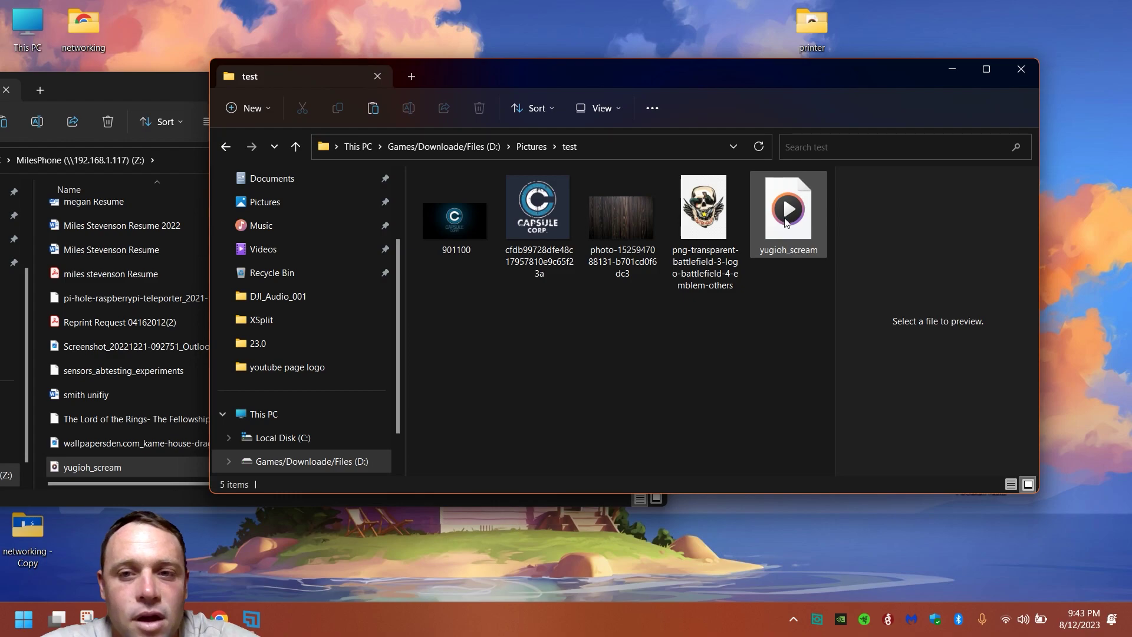
{"action": "right_click", "coordinate": [815, 233]}
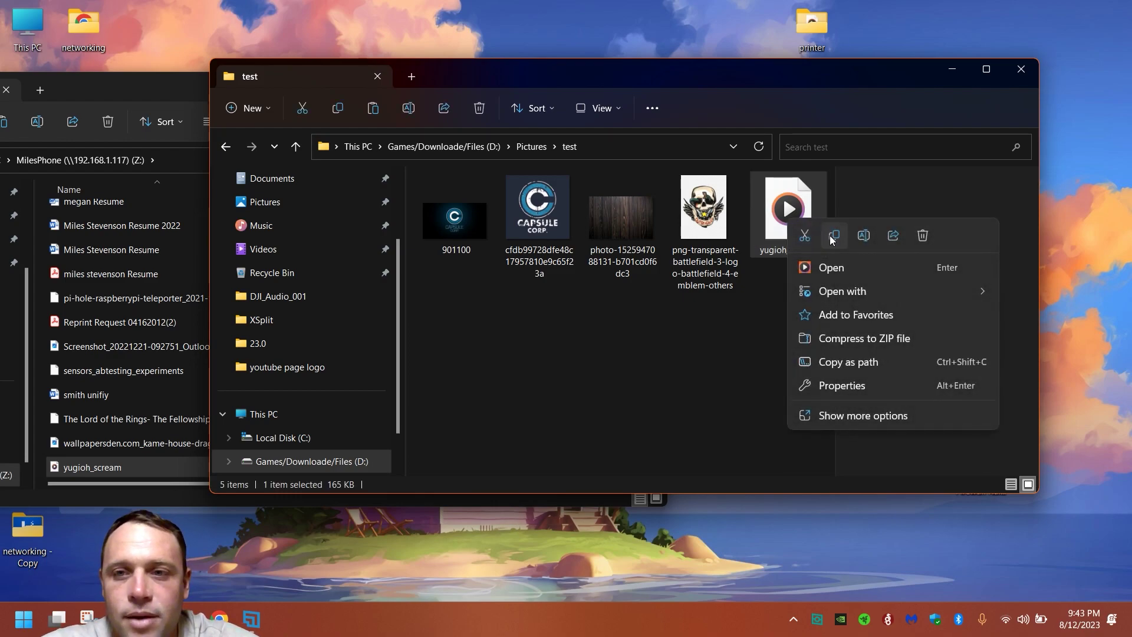
{"action": "left_click", "coordinate": [831, 236]}
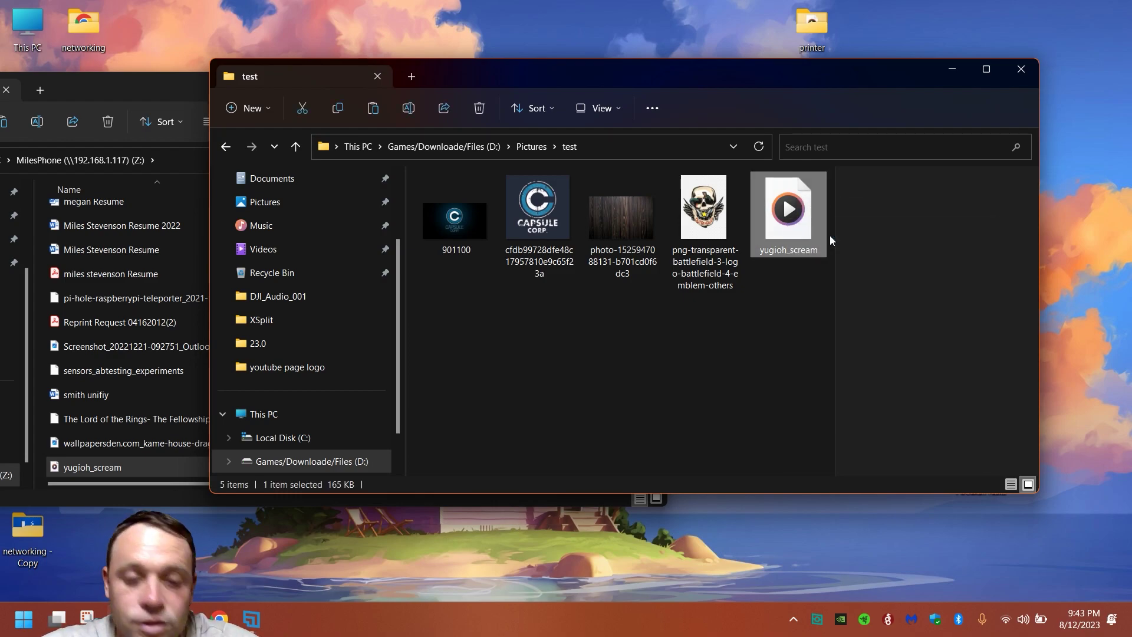
{"action": "left_click", "coordinate": [225, 150]}
{"action": "right_click", "coordinate": [541, 416]}
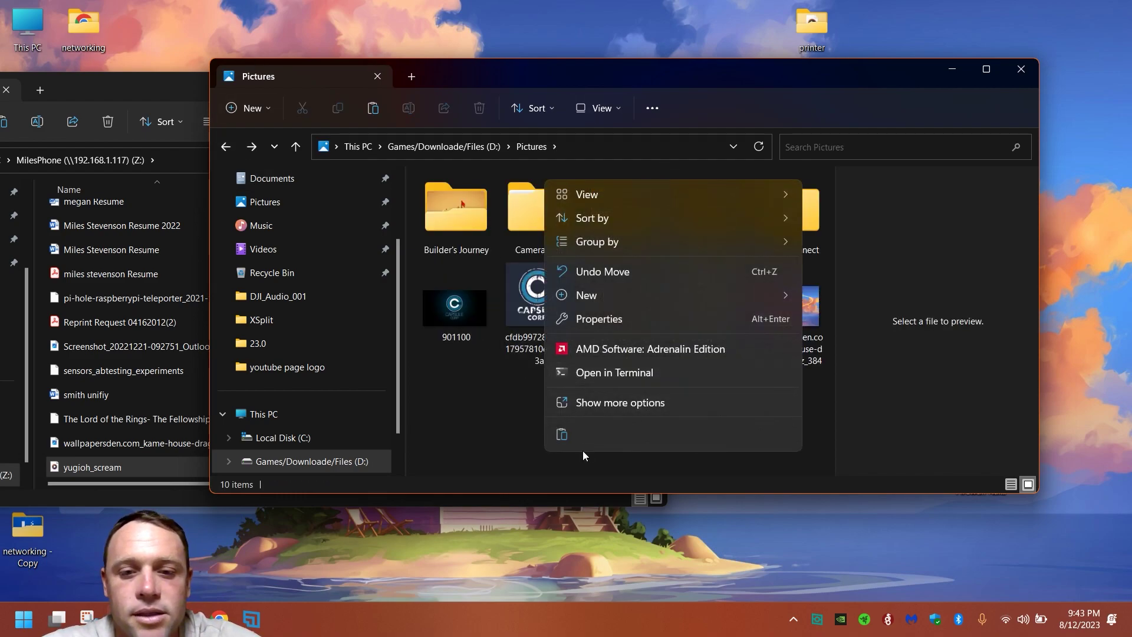
{"action": "left_click", "coordinate": [564, 438]}
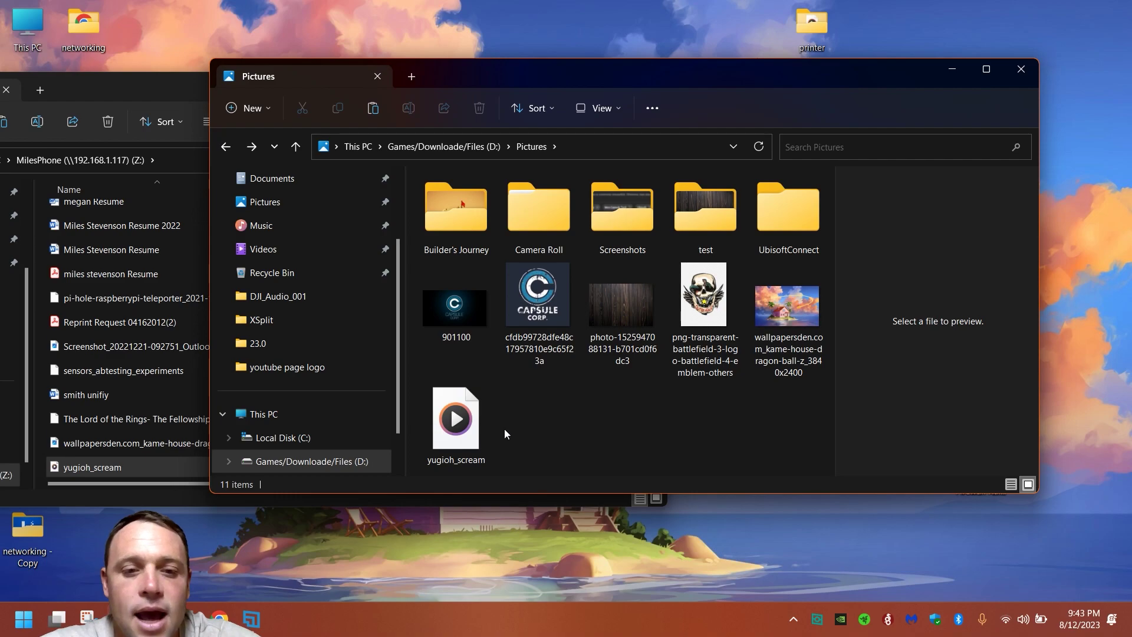
Step: Close the network drive window, delete yugioh_scream from test and Pictures, and maximize Explorer
{"action": "double_click", "coordinate": [712, 207]}
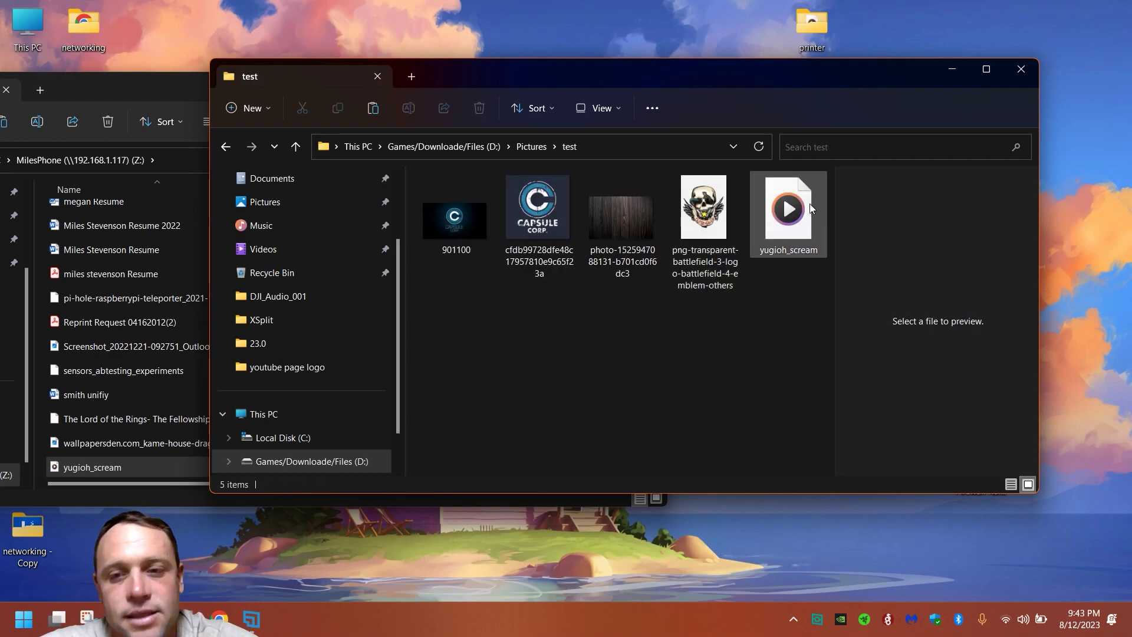
{"action": "left_click", "coordinate": [168, 83]}
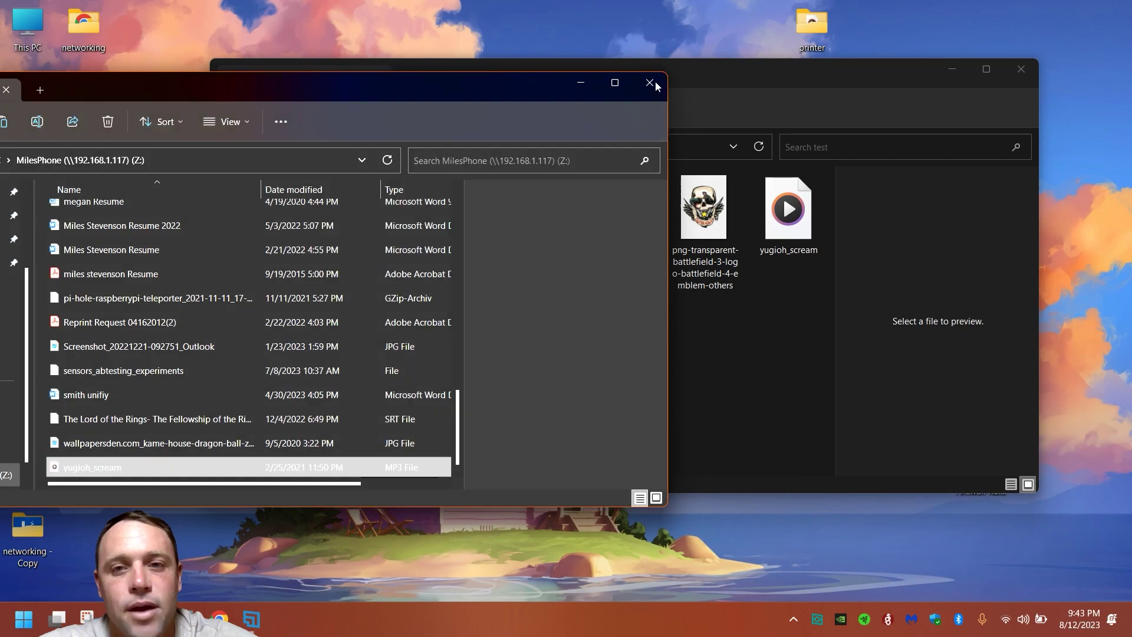
{"action": "left_click", "coordinate": [650, 82]}
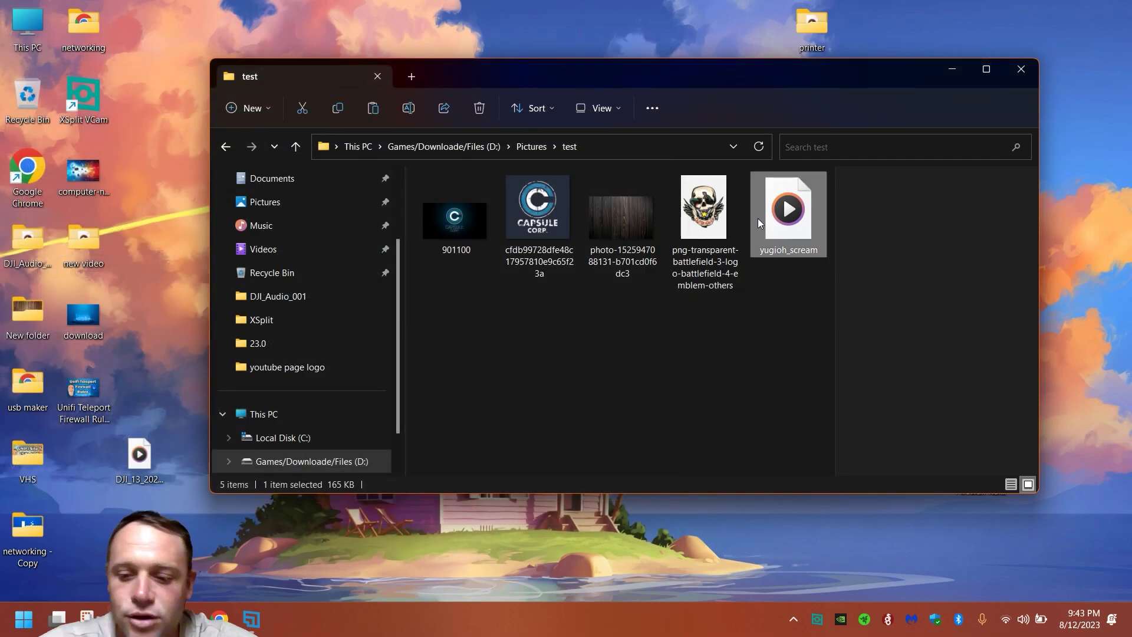
{"action": "key", "text": "Delete"}
{"action": "left_click", "coordinate": [226, 146]}
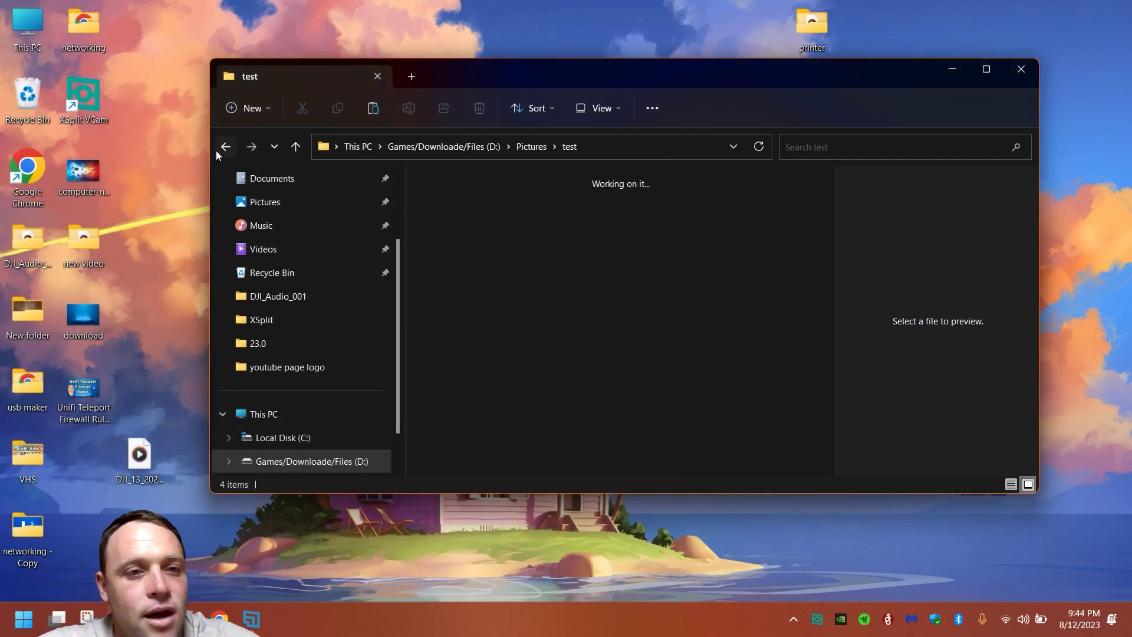
{"action": "left_click", "coordinate": [444, 425]}
{"action": "key", "text": "Delete"}
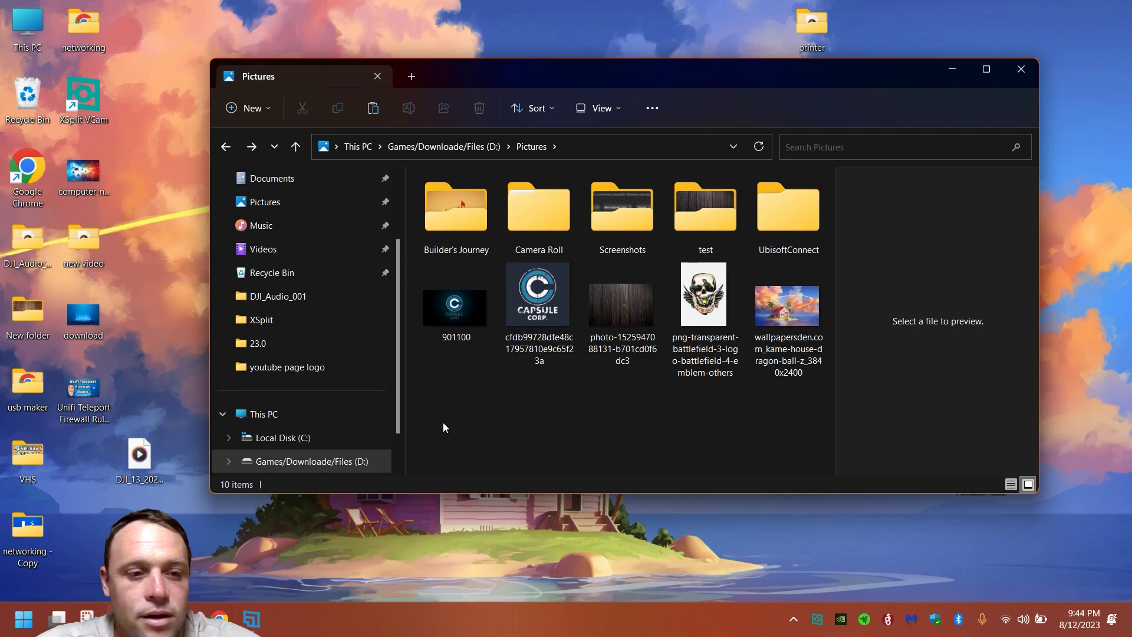
{"action": "left_click", "coordinate": [980, 71]}
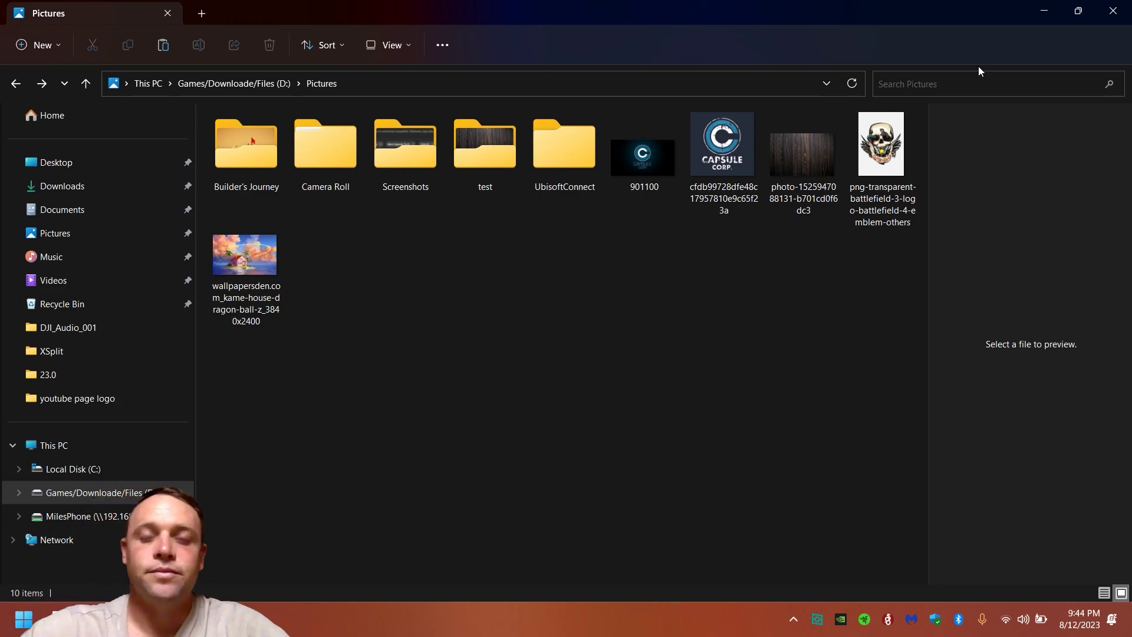
Step: Open the Capsule Corp logo image from the Pictures folder
{"action": "left_click", "coordinate": [717, 184]}
{"action": "right_click", "coordinate": [717, 184]}
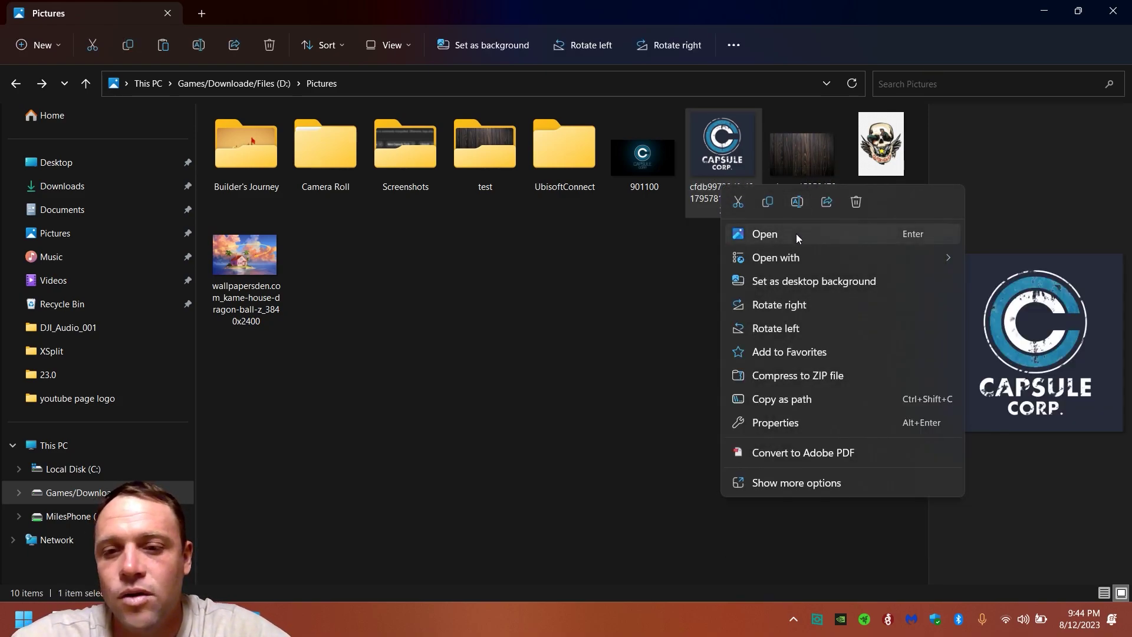
{"action": "double_click", "coordinate": [707, 189]}
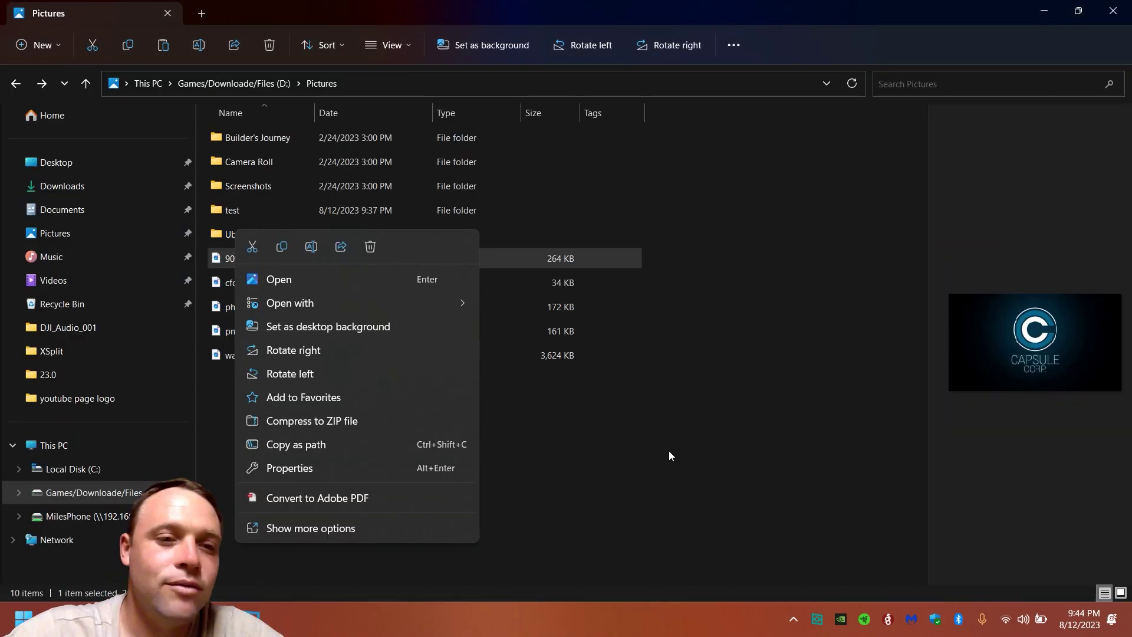
{"action": "left_click", "coordinate": [668, 452]}
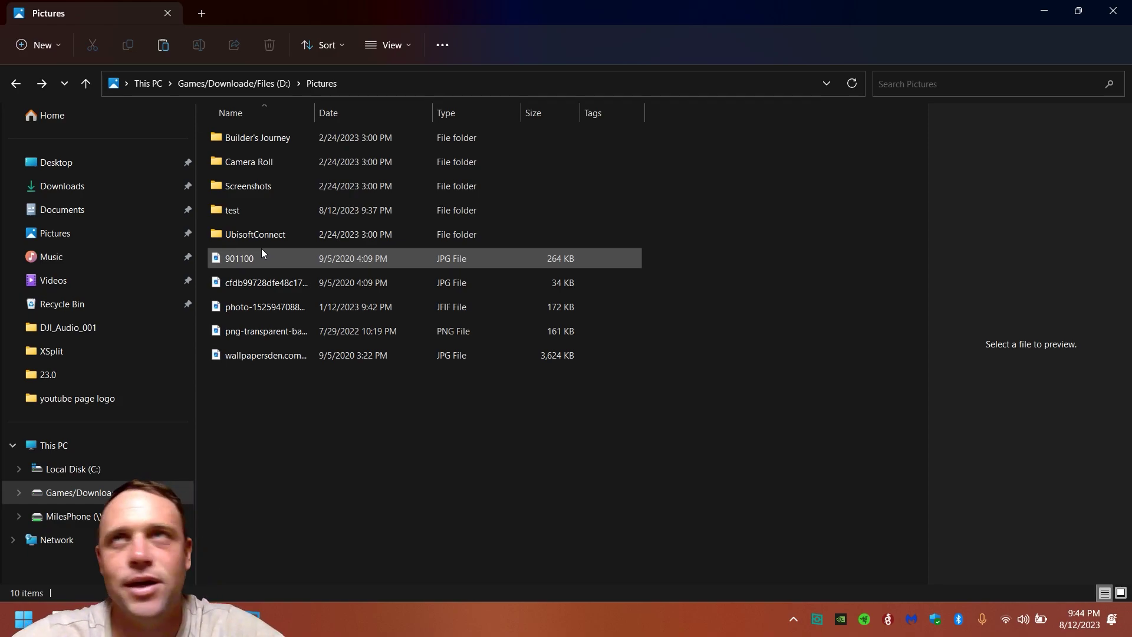
Step: Open the 901100 image in the photo viewer, then close it
{"action": "mouse_move", "coordinate": [261, 251]}
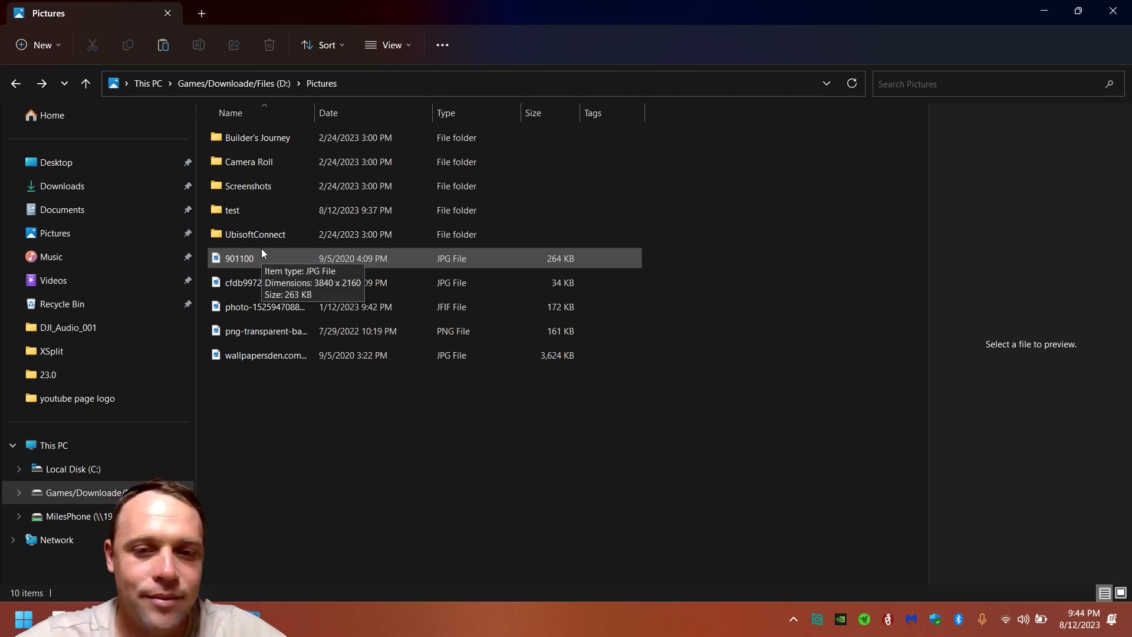
{"action": "left_click", "coordinate": [227, 261]}
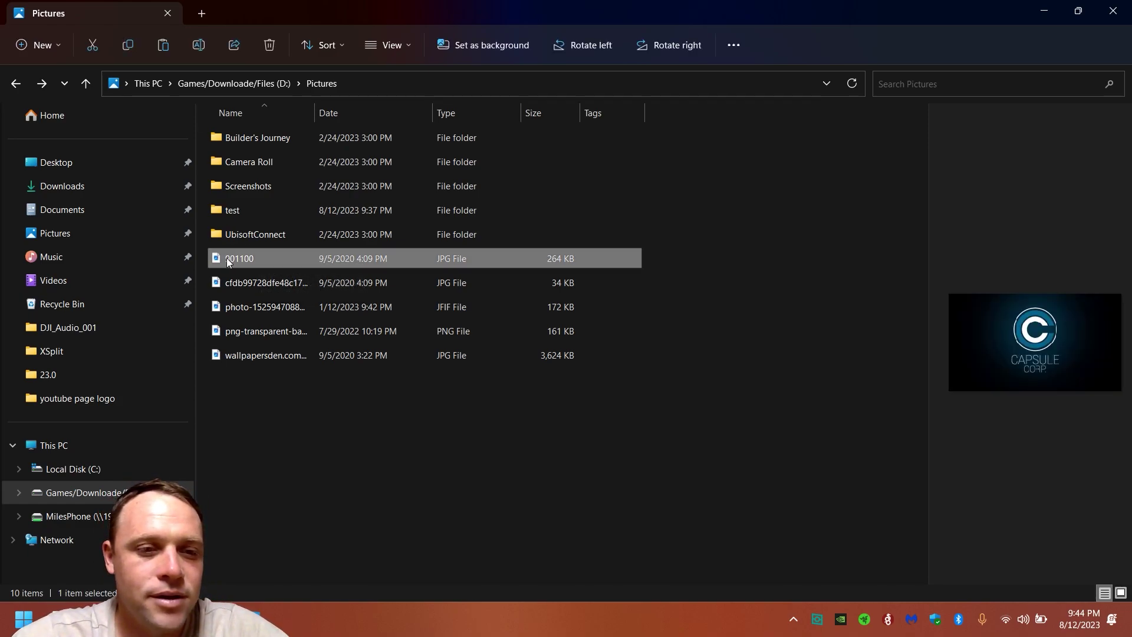
{"action": "double_click", "coordinate": [227, 259]}
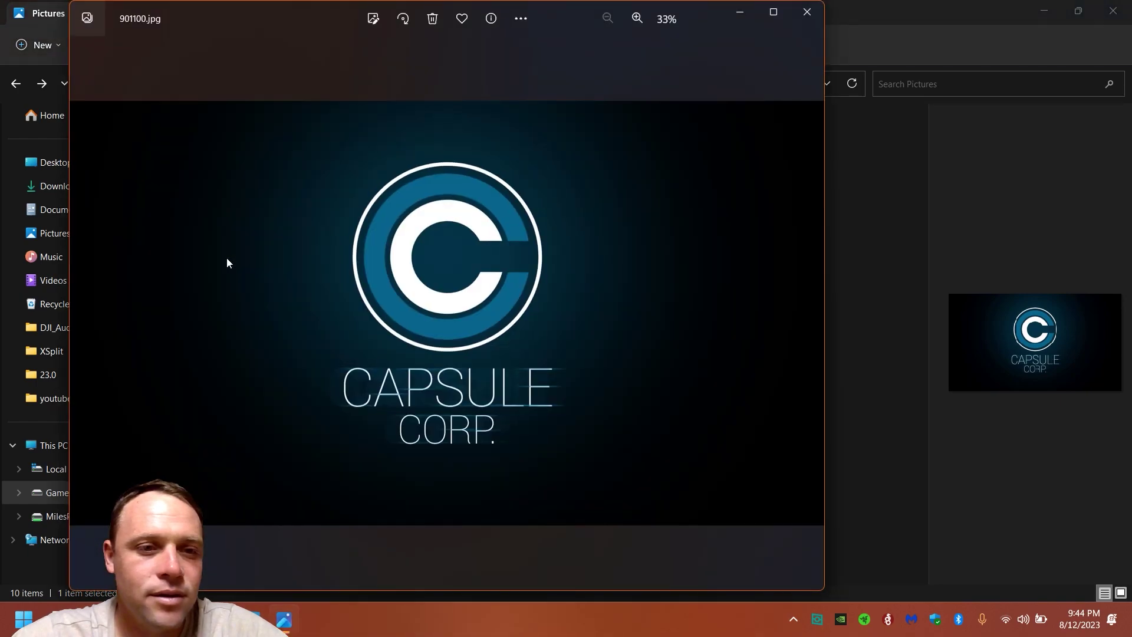
{"action": "left_click", "coordinate": [809, 15]}
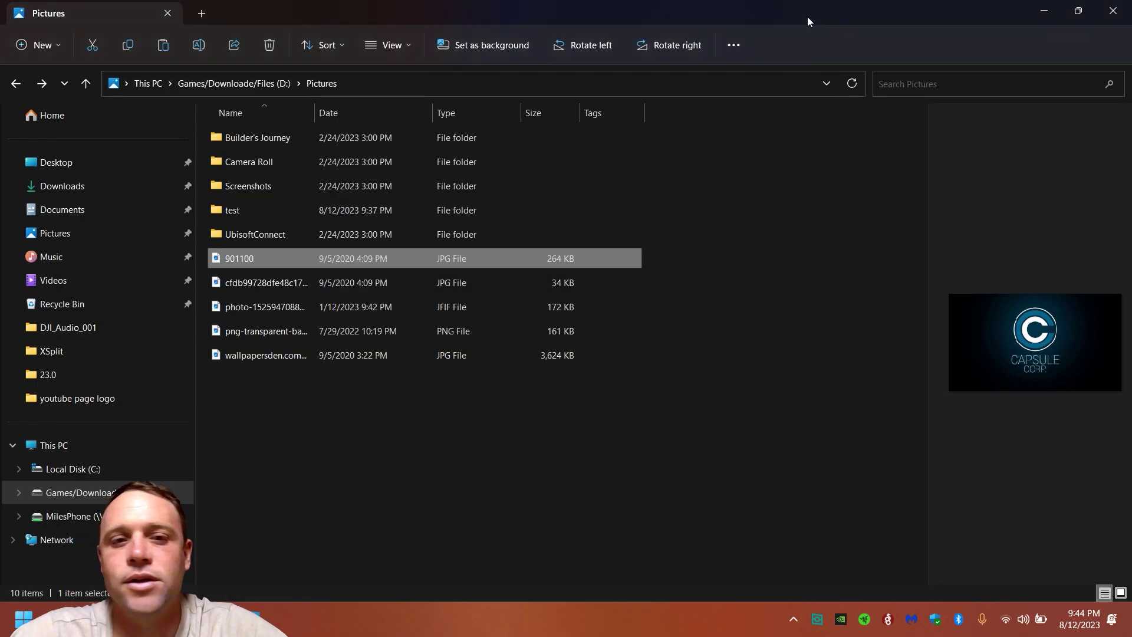
Step: Start renaming the 901100 image, then back out and leave its name unchanged
{"action": "right_click", "coordinate": [237, 266]}
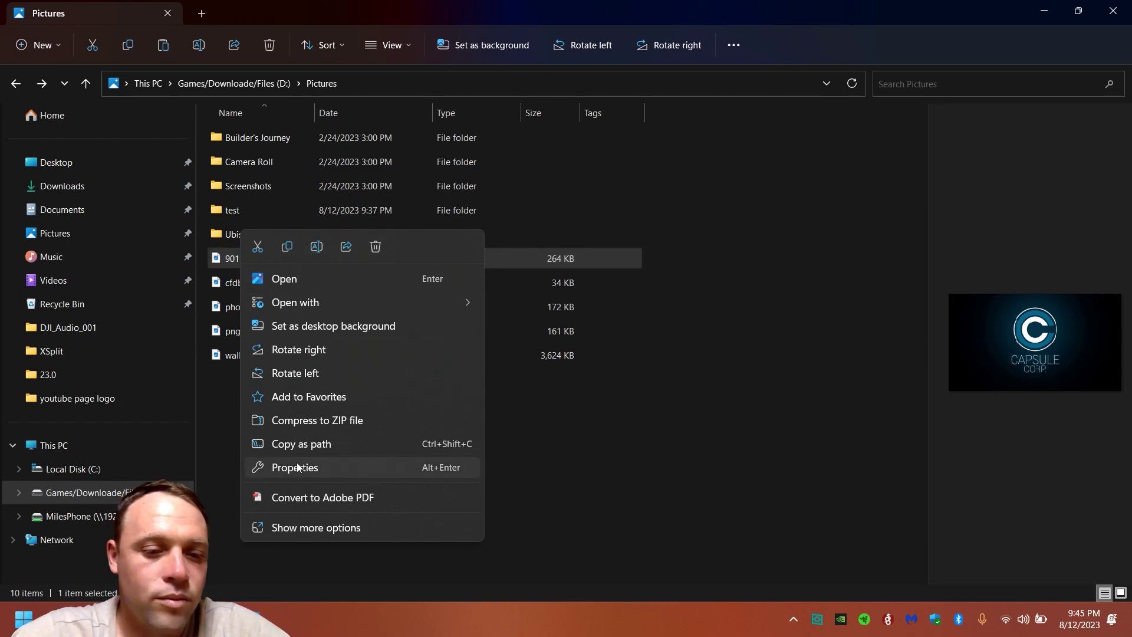
{"action": "left_click", "coordinate": [313, 534]}
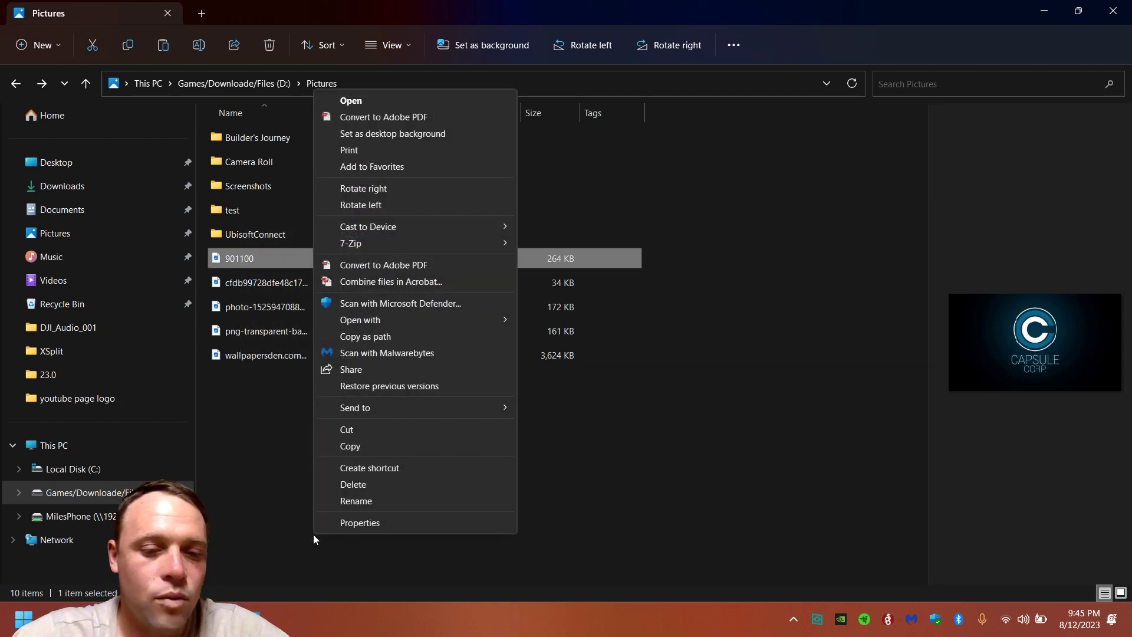
{"action": "left_click", "coordinate": [370, 501]}
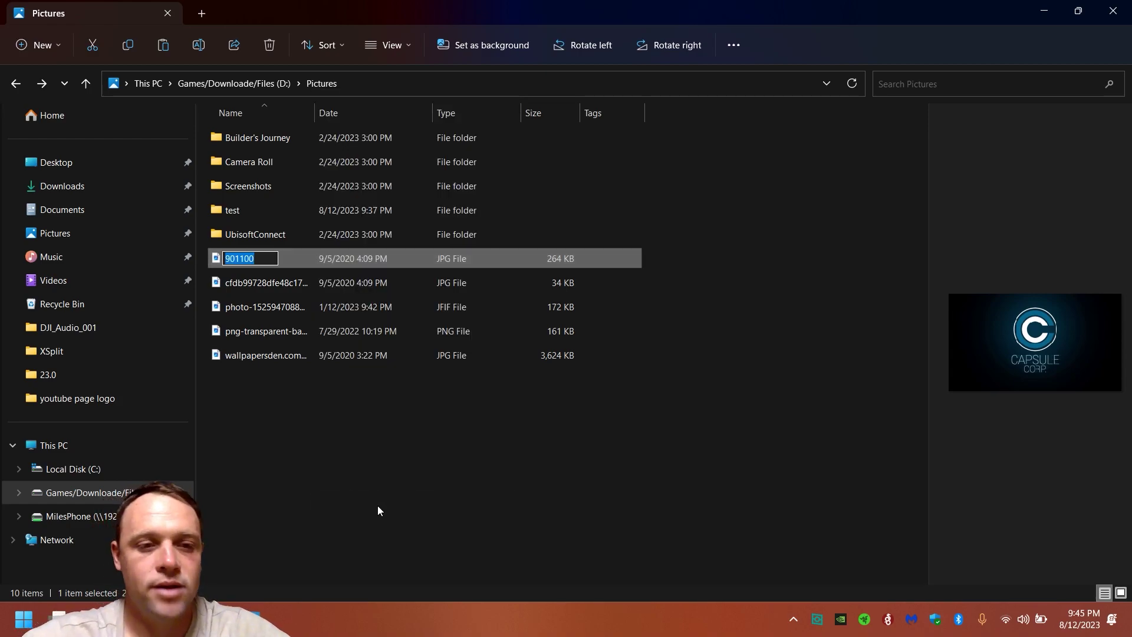
{"action": "left_click", "coordinate": [378, 506]}
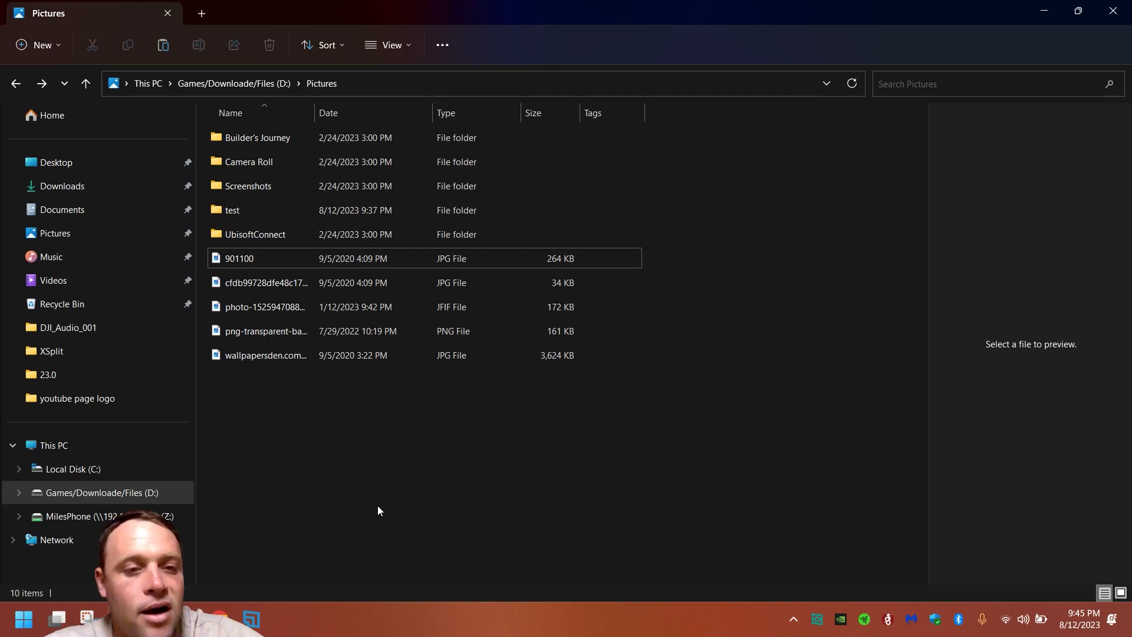
Step: Go back through the D: drive to This PC and close File Explorer
{"action": "left_click", "coordinate": [15, 83]}
{"action": "left_click", "coordinate": [16, 83]}
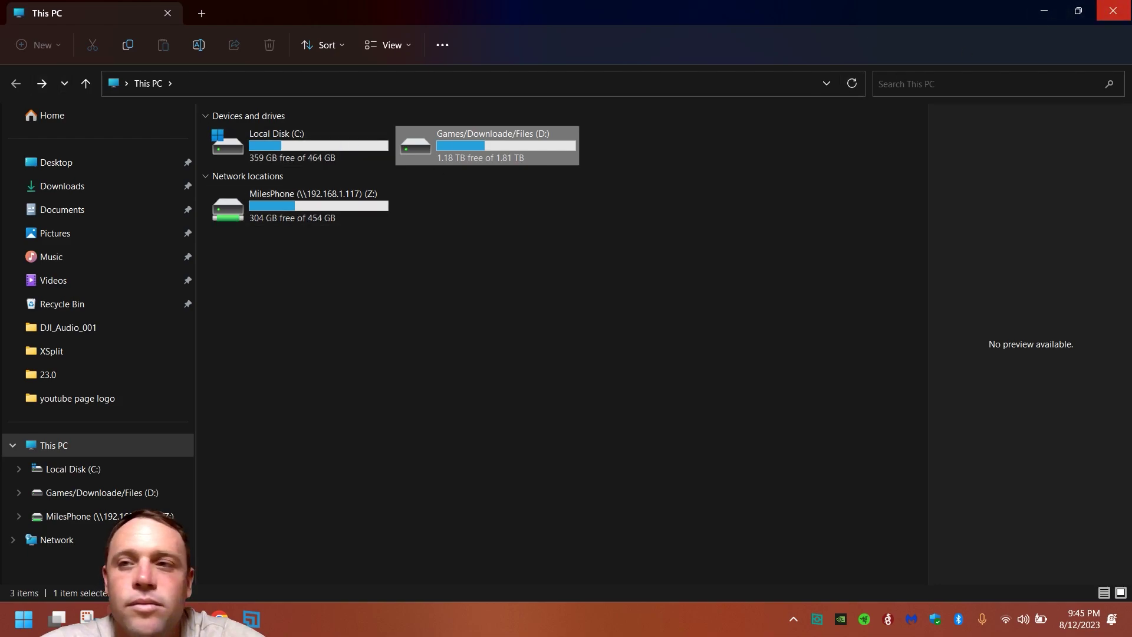
{"action": "left_click", "coordinate": [1113, 11]}
Step: Reopen Pictures from Start and view the wood-grain photo's file actions without changing anything
{"action": "key", "text": "super"}
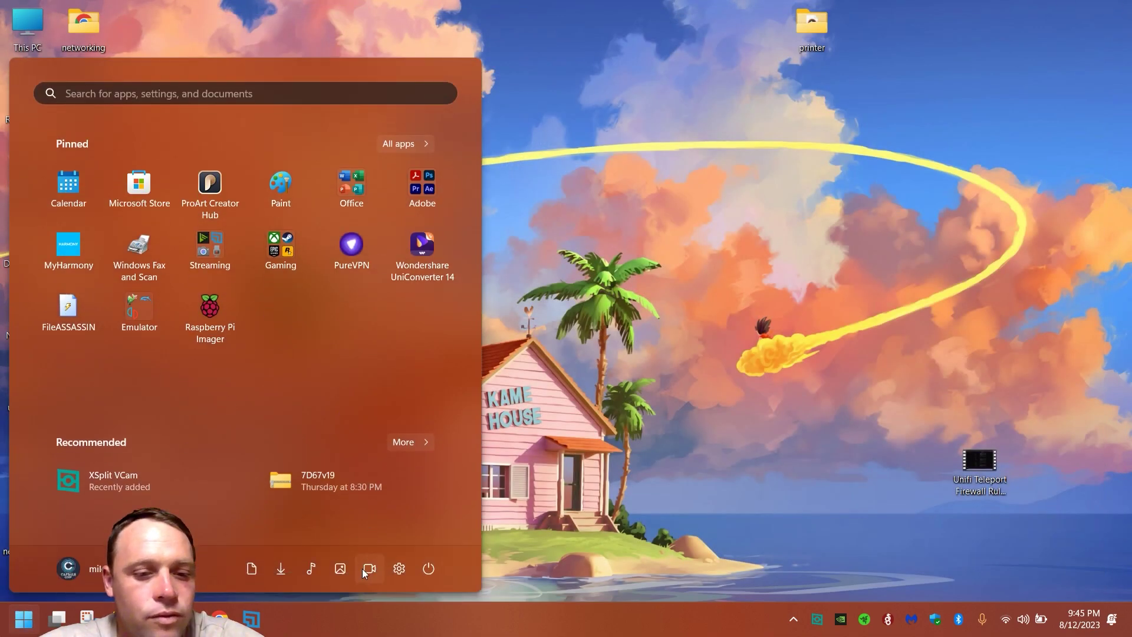
{"action": "left_click", "coordinate": [340, 568]}
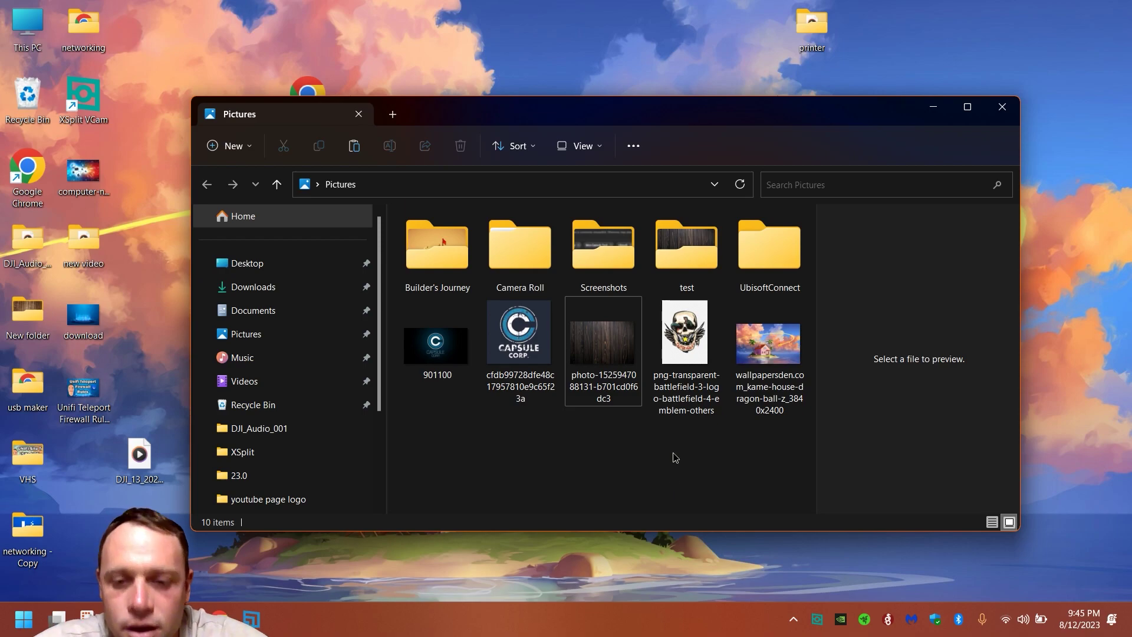
{"action": "right_click", "coordinate": [675, 457]}
{"action": "left_click", "coordinate": [607, 385]}
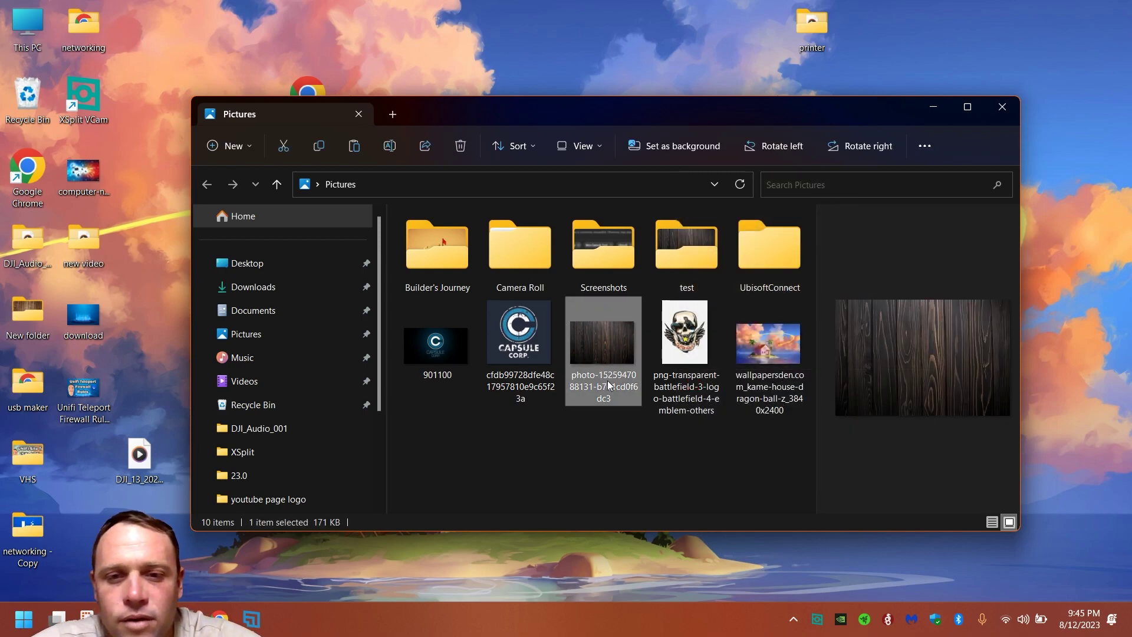
{"action": "right_click", "coordinate": [609, 384]}
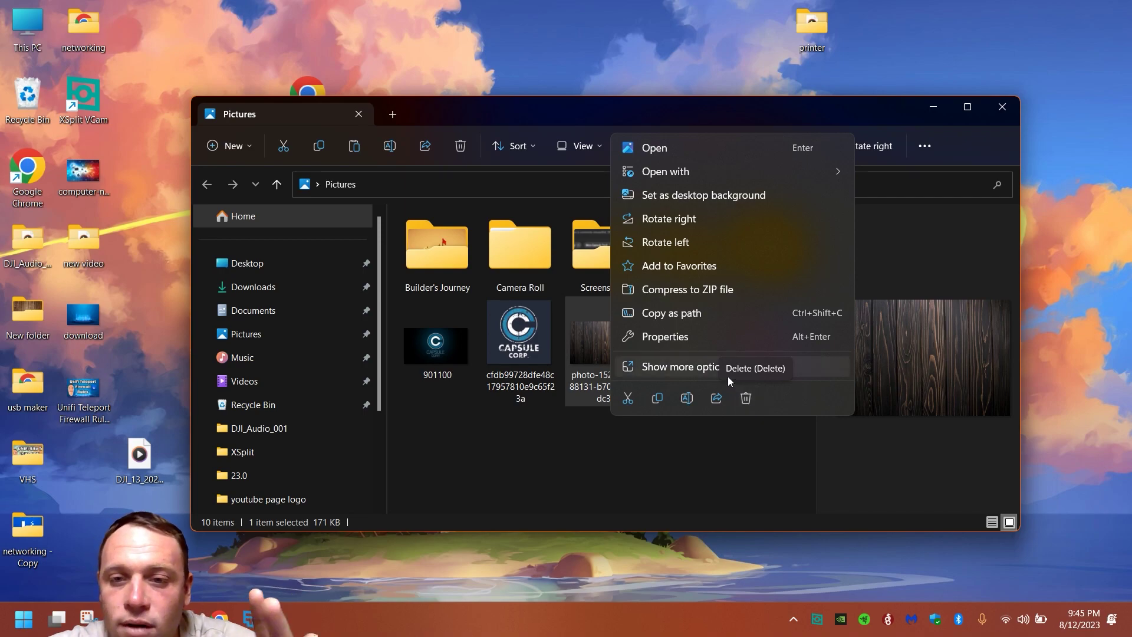
{"action": "left_click", "coordinate": [680, 373]}
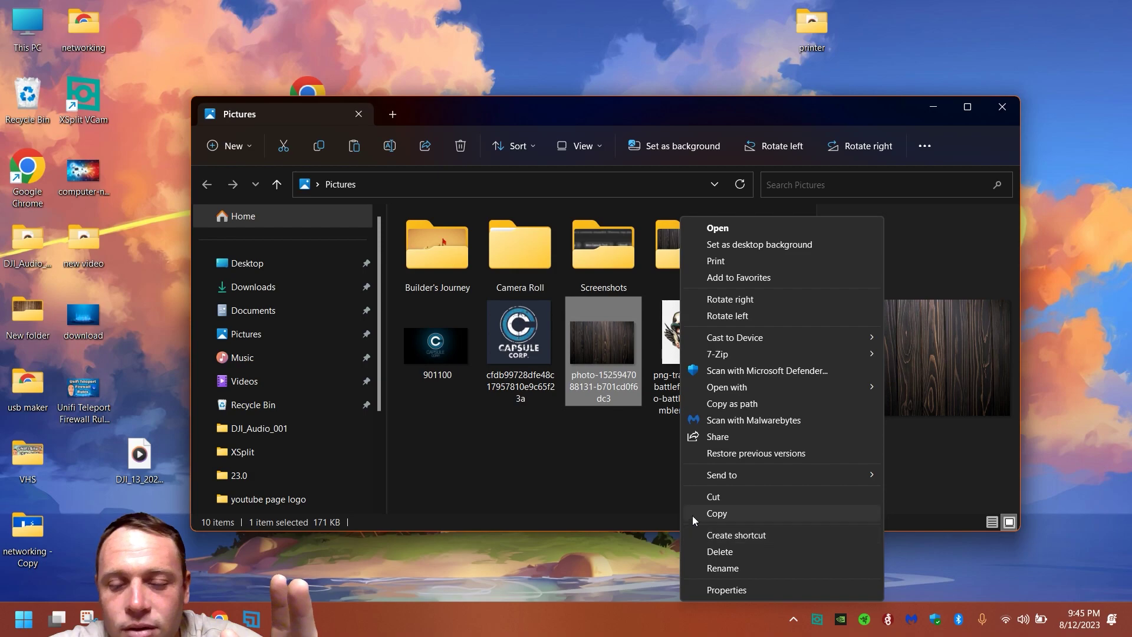
{"action": "left_click", "coordinate": [602, 454]}
{"action": "left_click", "coordinate": [603, 459]}
Step: Select the wood-grain photo and the skull PNG together and copy them
{"action": "left_click_drag", "start_coordinate": [658, 471], "coordinate": [632, 370]}
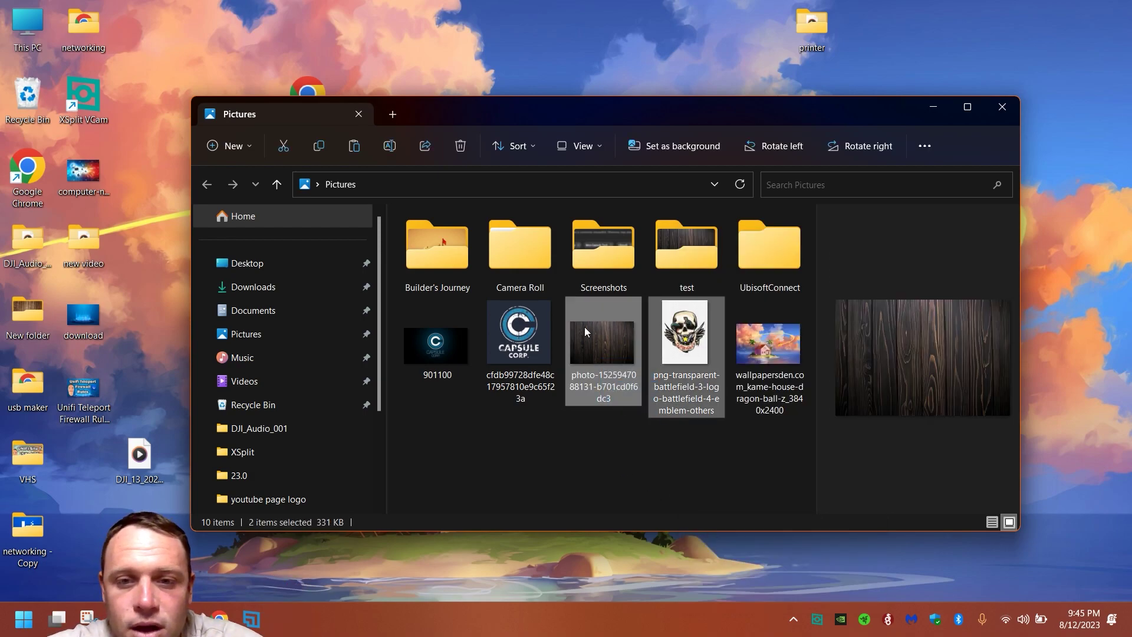
{"action": "right_click", "coordinate": [589, 361]}
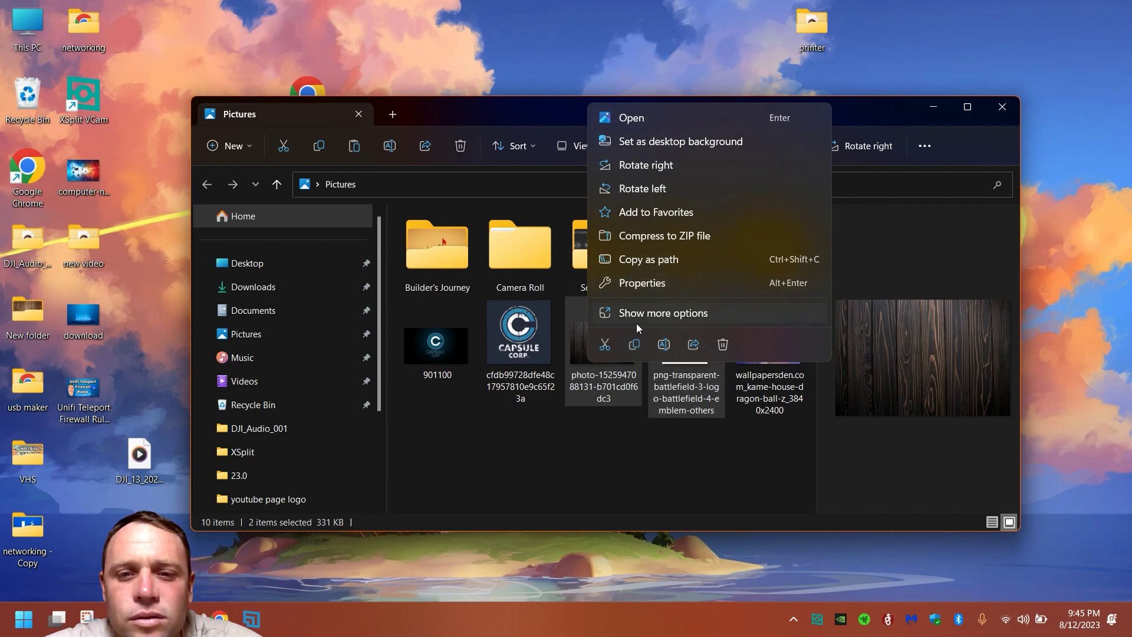
{"action": "left_click", "coordinate": [638, 345]}
{"action": "right_click", "coordinate": [595, 479]}
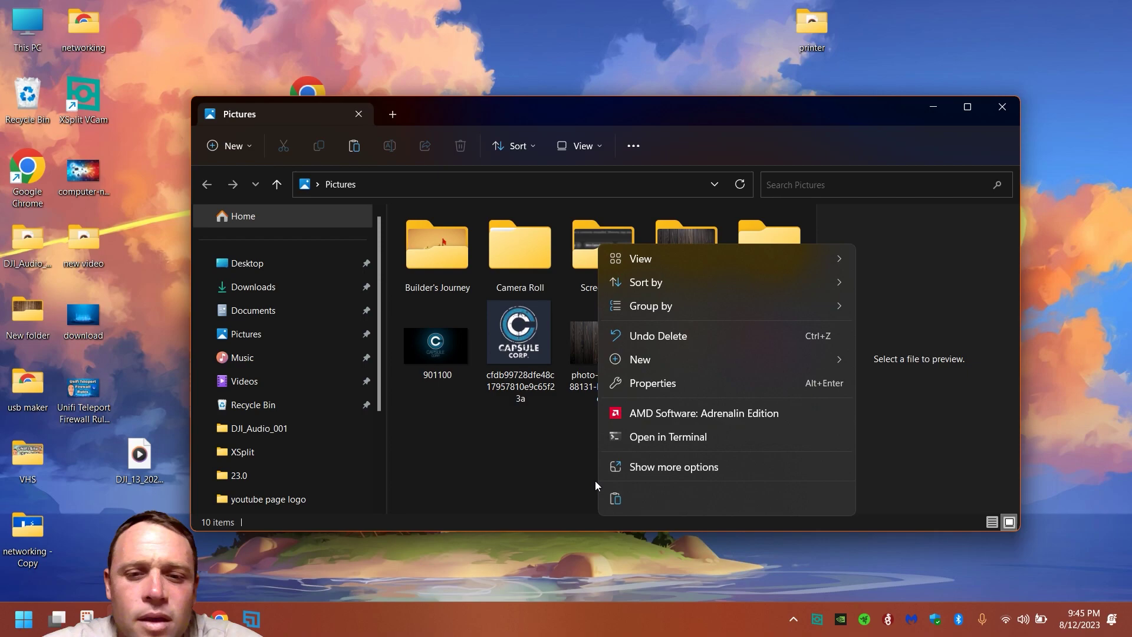
Step: Paste the two copies into Pictures and preview the skull PNG copy in the image viewer
{"action": "left_click", "coordinate": [615, 505]}
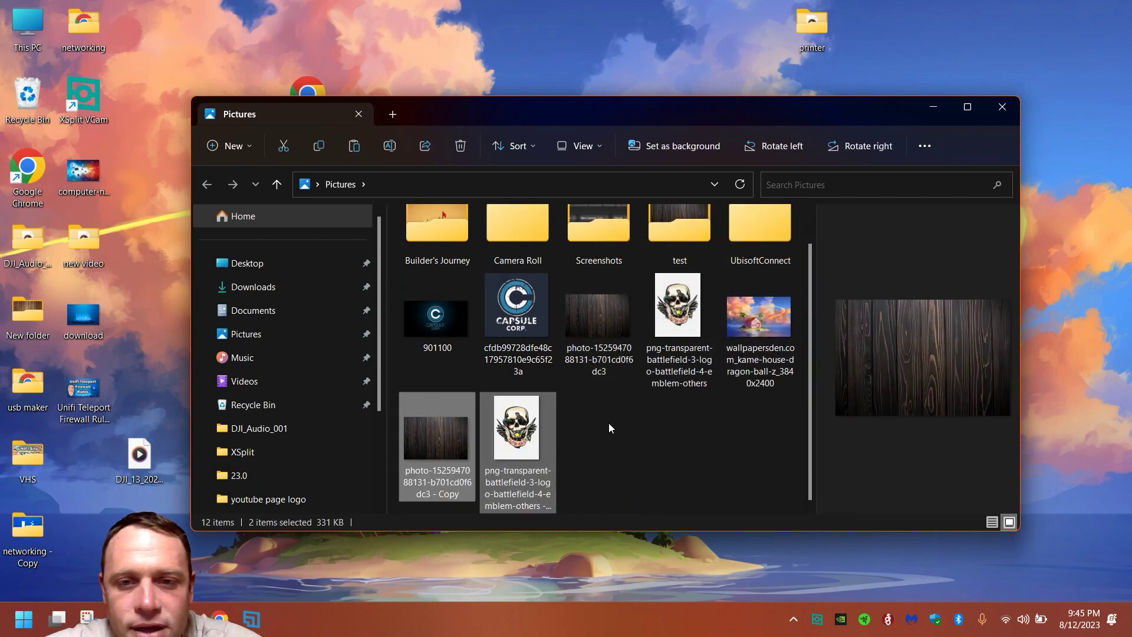
{"action": "left_click", "coordinate": [533, 454]}
{"action": "left_click", "coordinate": [460, 482]}
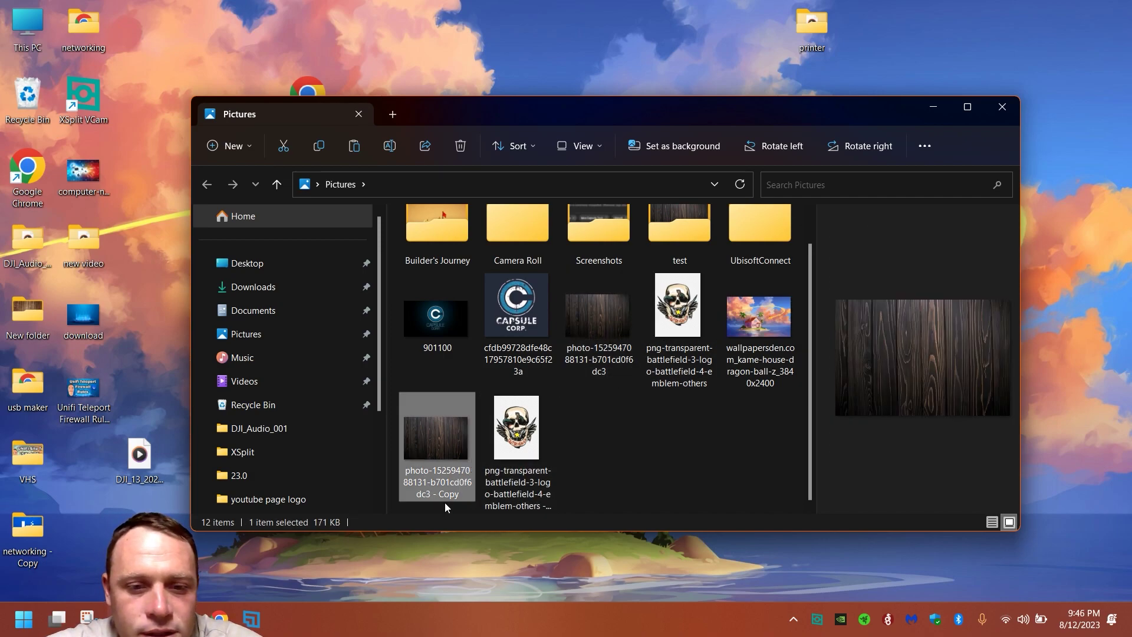
{"action": "double_click", "coordinate": [543, 506]}
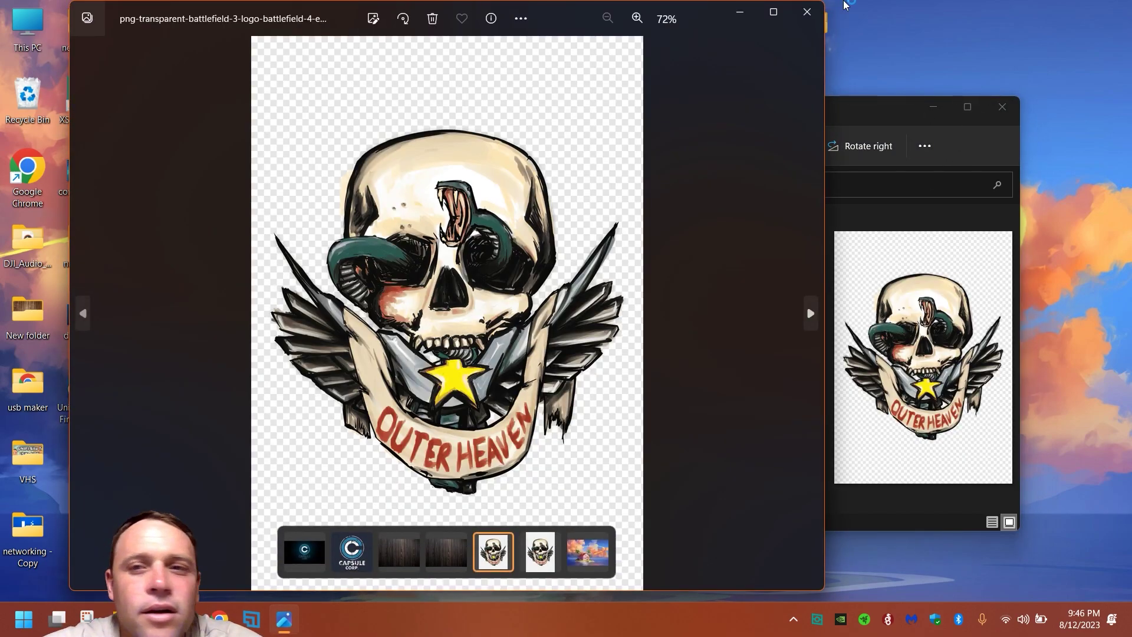
{"action": "left_click", "coordinate": [807, 13]}
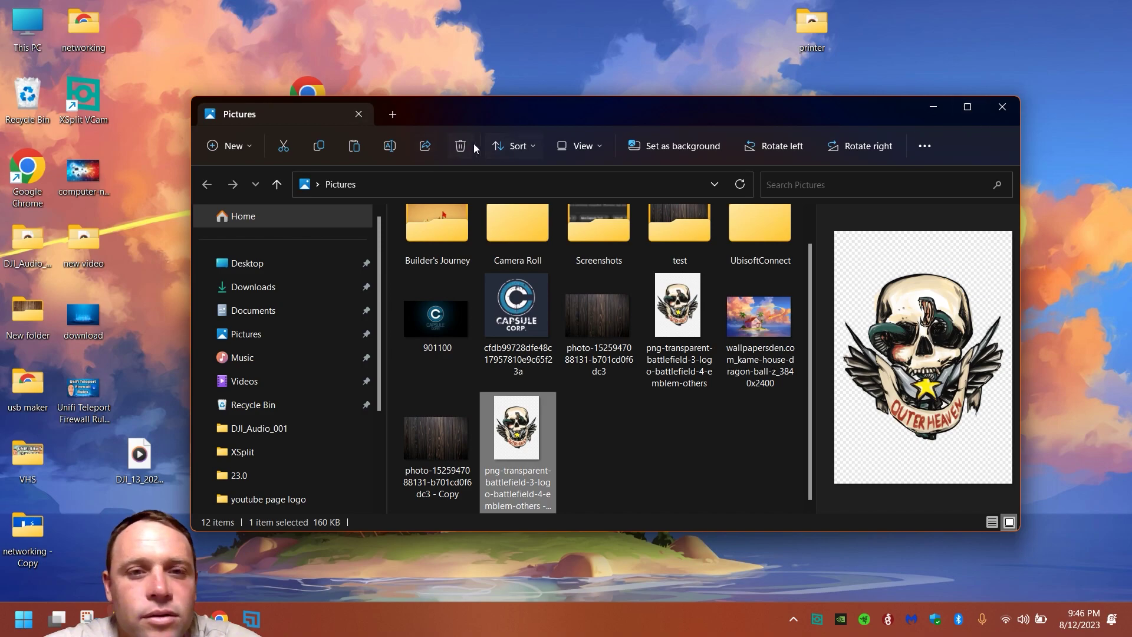
Step: Switch Pictures to Details view, widen the Name column, and maximize the window
{"action": "left_click", "coordinate": [576, 149]}
{"action": "left_click", "coordinate": [594, 298]}
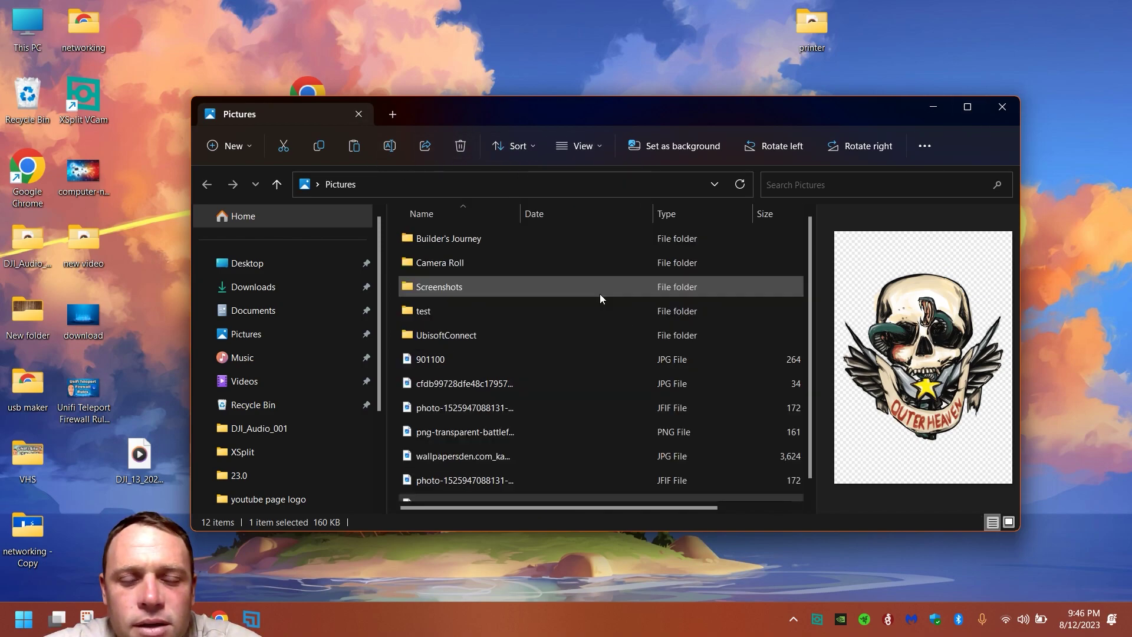
{"action": "left_click_drag", "start_coordinate": [521, 214], "coordinate": [739, 275]}
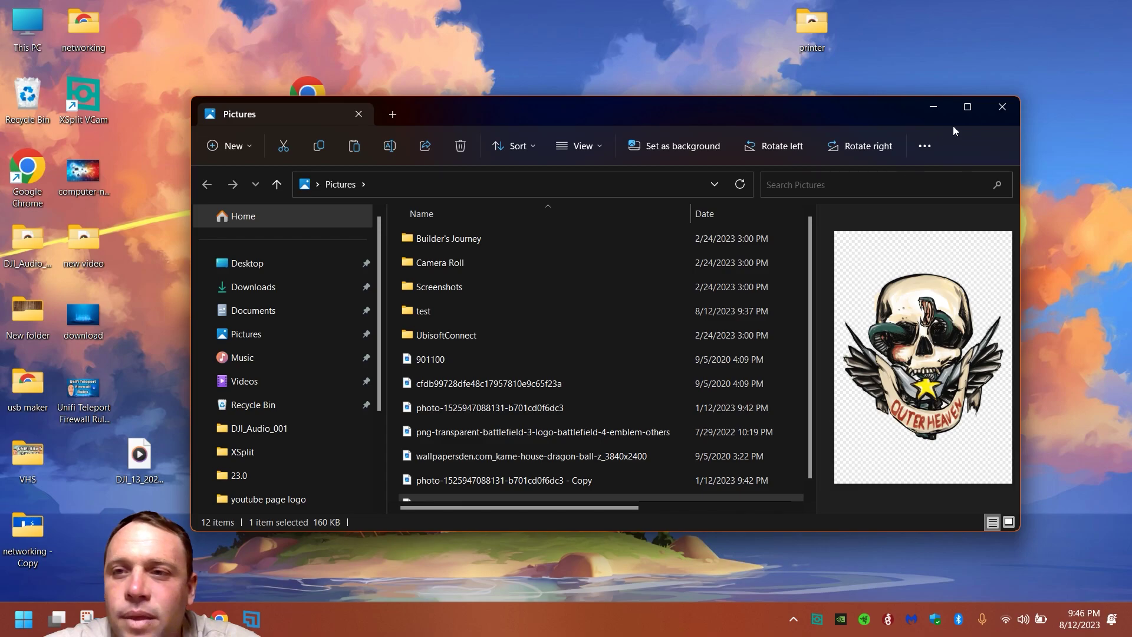
{"action": "left_click", "coordinate": [966, 105]}
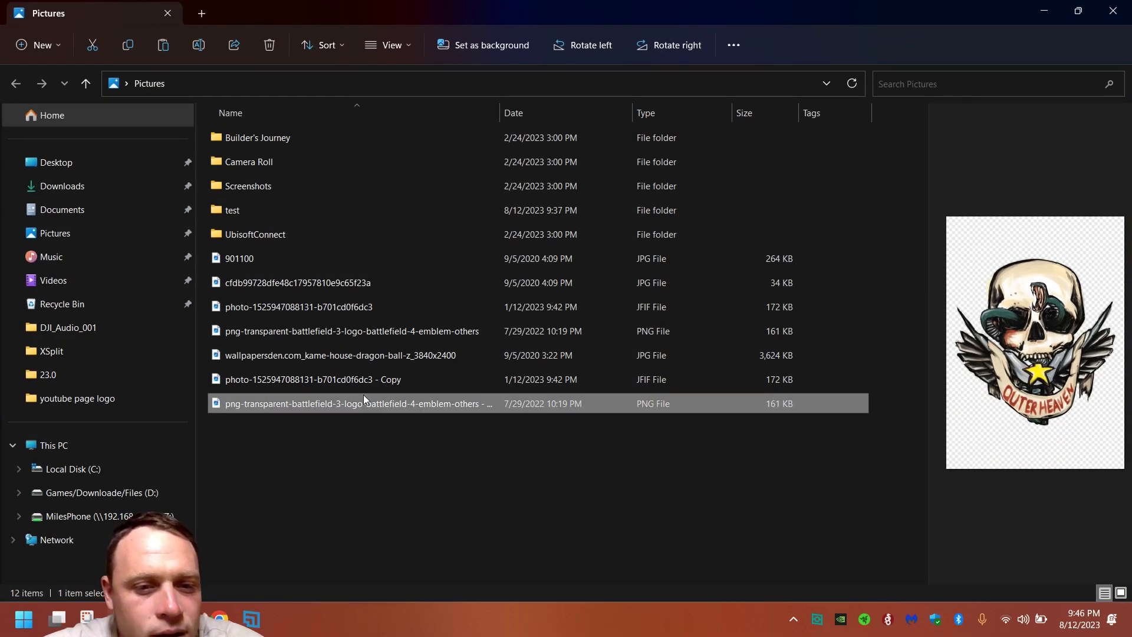
Step: Delete both '- Copy' duplicates from Pictures, then restore the window to floating size
{"action": "left_click_drag", "start_coordinate": [500, 114], "coordinate": [509, 166]}
{"action": "left_click_drag", "start_coordinate": [374, 474], "coordinate": [372, 384]}
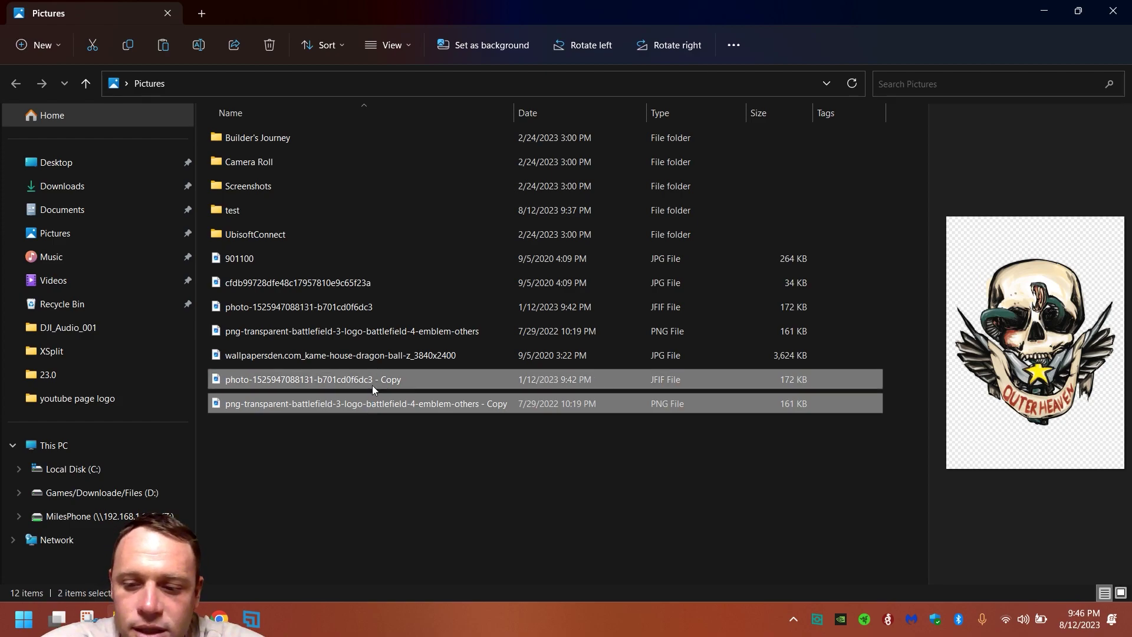
{"action": "key", "text": "Delete"}
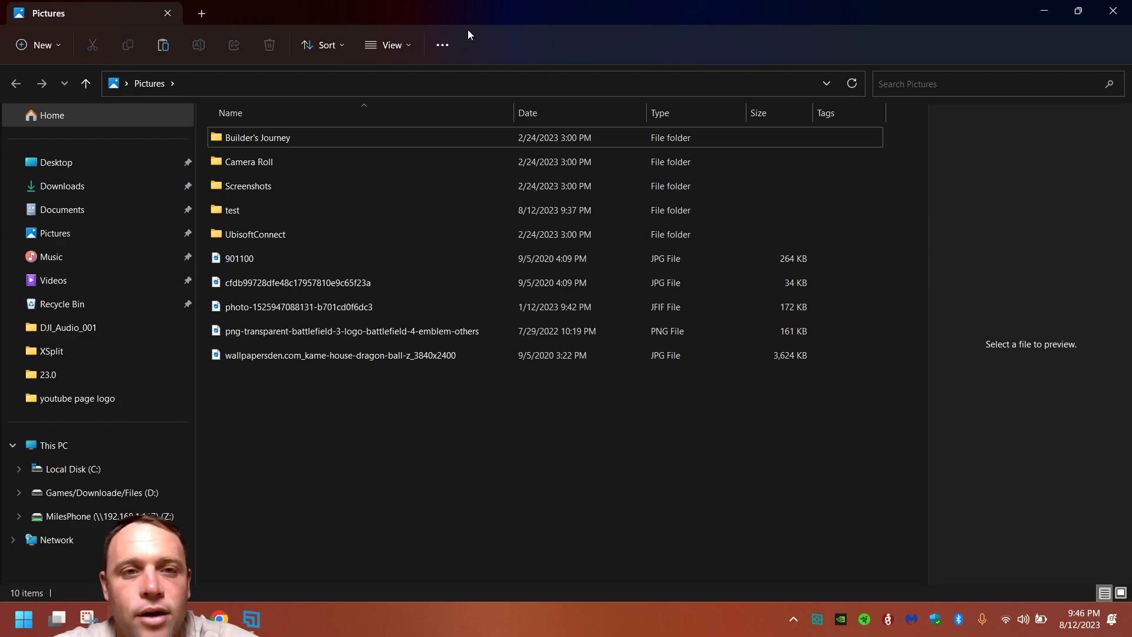
{"action": "key", "text": "super+Down"}
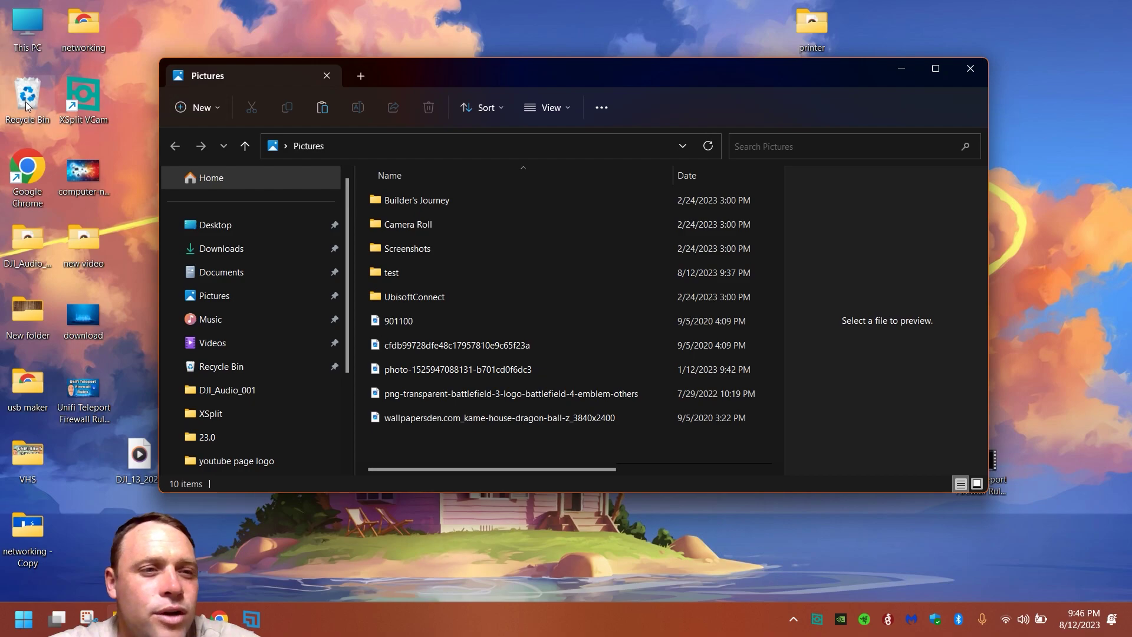
Step: Check the Recycle Bin, then empty it and confirm permanently deleting its four items
{"action": "double_click", "coordinate": [25, 106]}
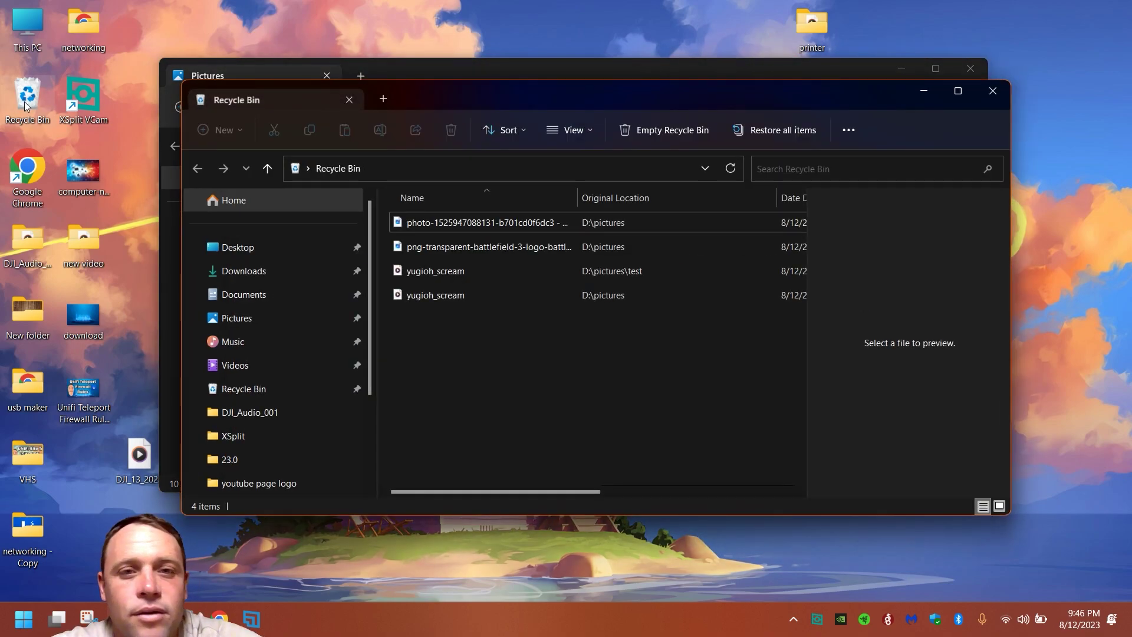
{"action": "left_click", "coordinate": [1006, 100]}
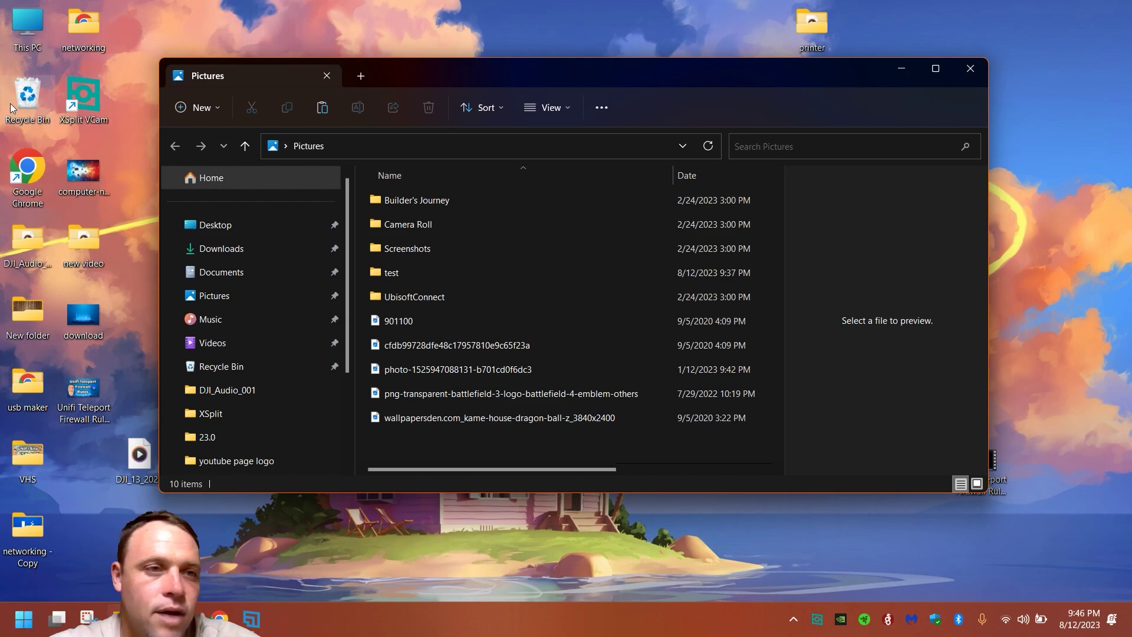
{"action": "right_click", "coordinate": [33, 86]}
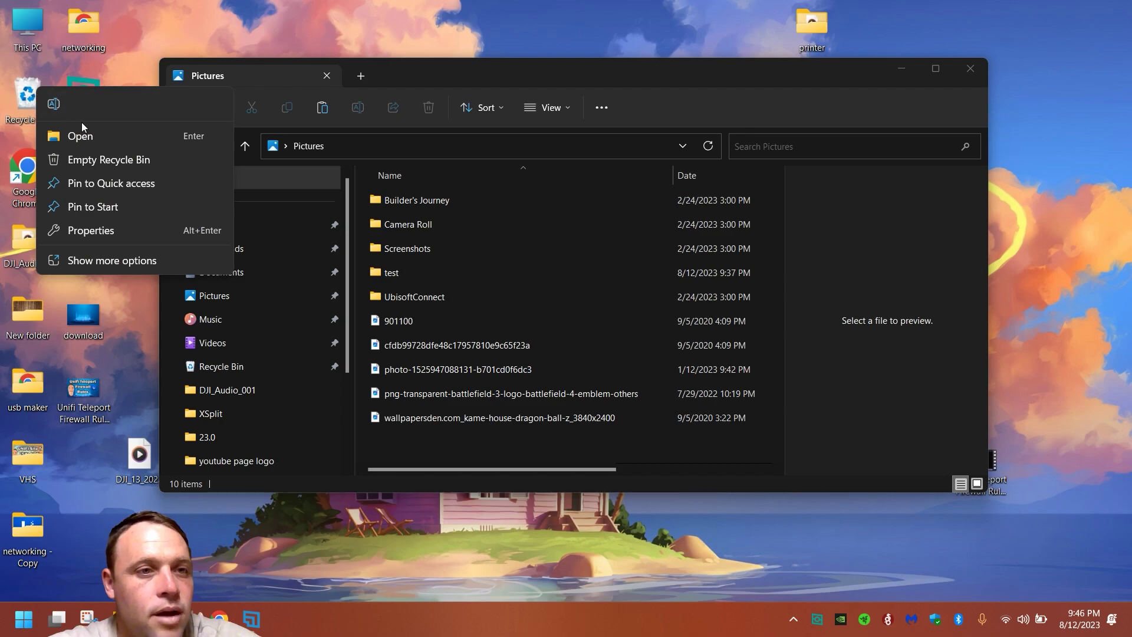
{"action": "left_click", "coordinate": [94, 159]}
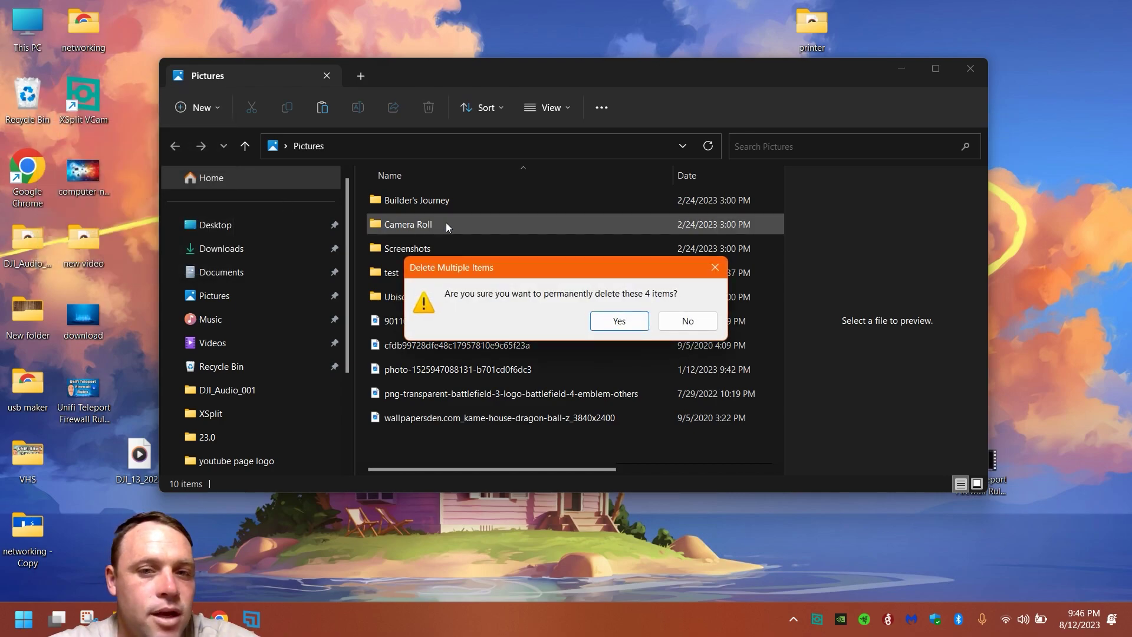
{"action": "left_click", "coordinate": [618, 319]}
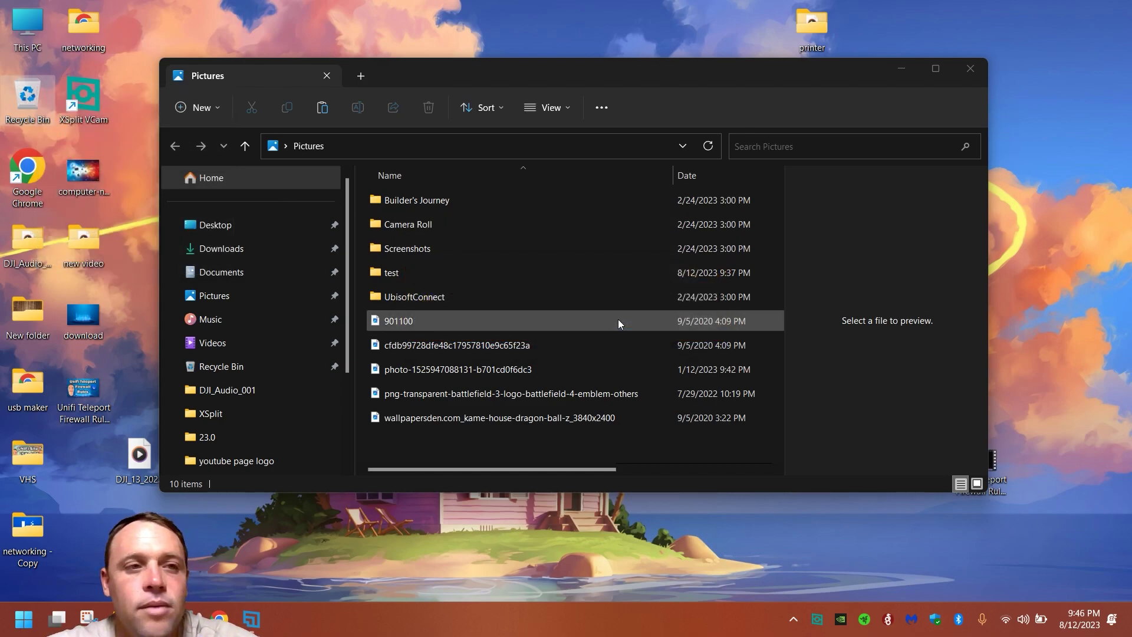
{"action": "left_click", "coordinate": [941, 73]}
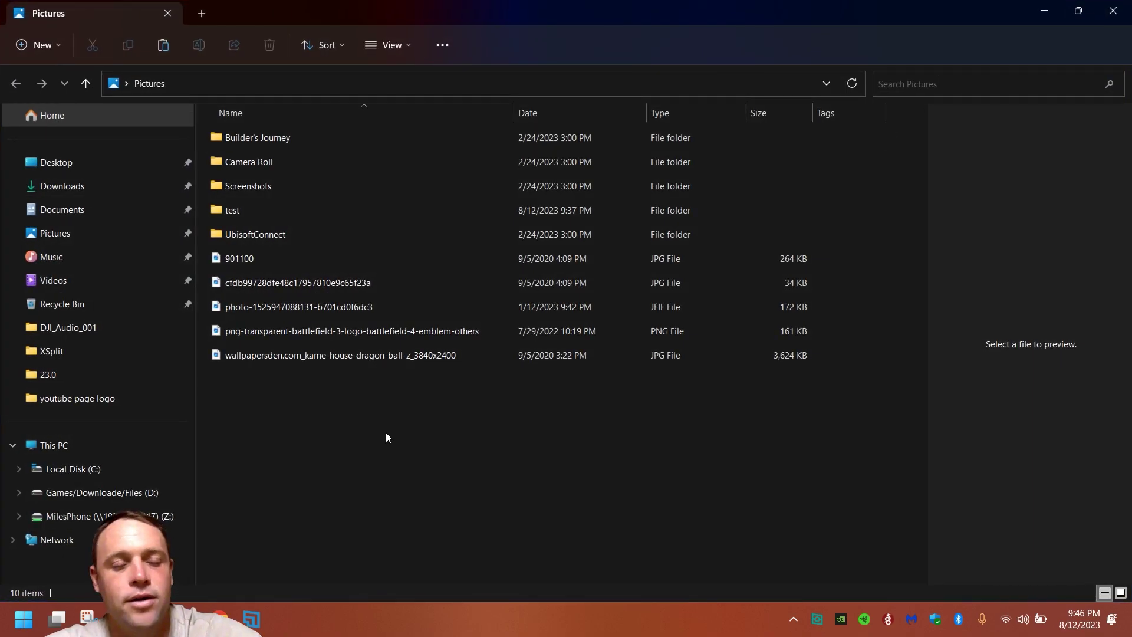